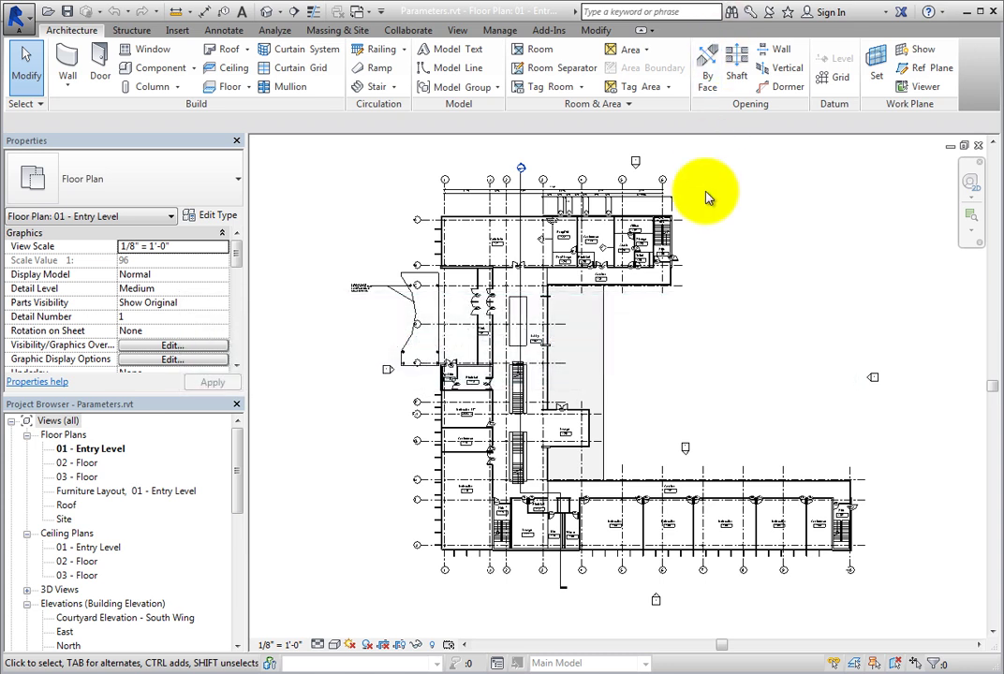
- Review the type parameters of the exterior curtain wall along Corridor 131, then close them without changes
scroll(634, 291, "up", 5)
scroll(629, 295, "up", 2)
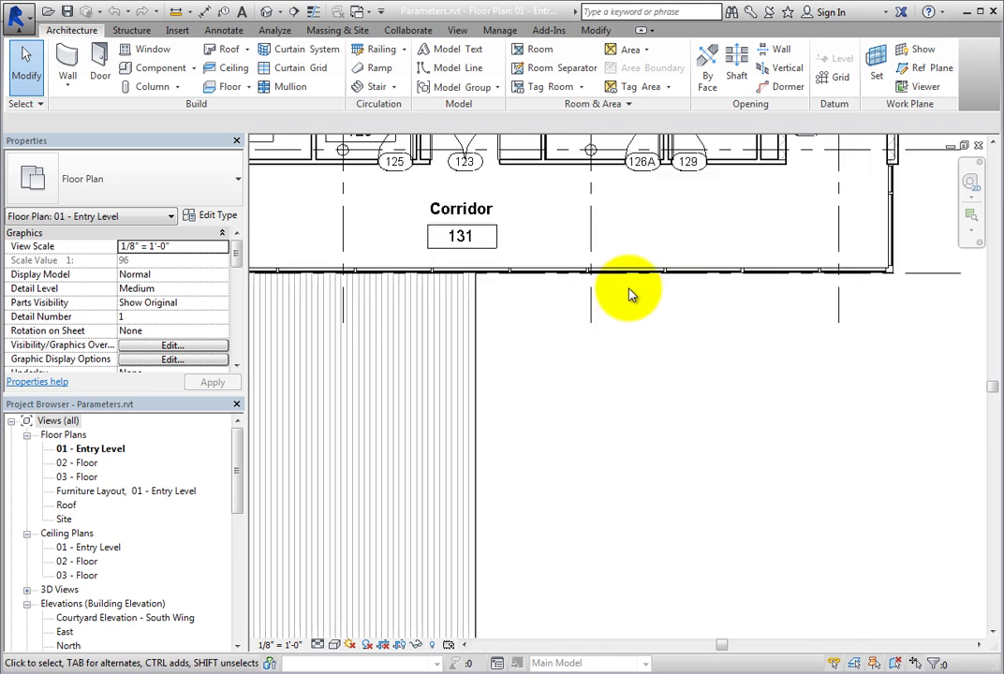
left_click(640, 276)
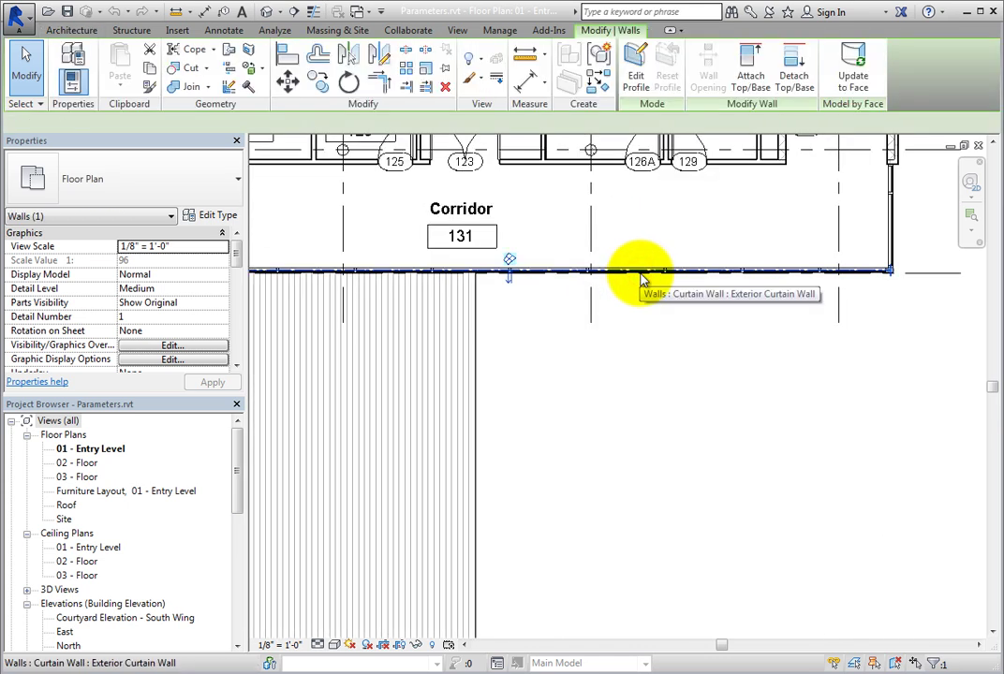
left_click(218, 217)
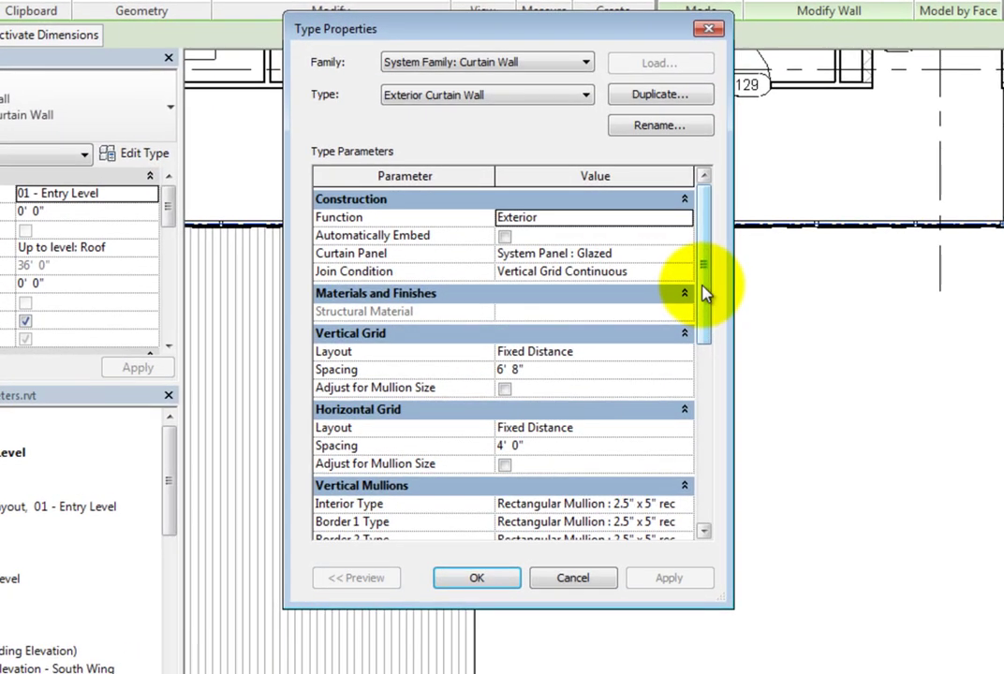
left_click_drag(702, 295, 722, 500)
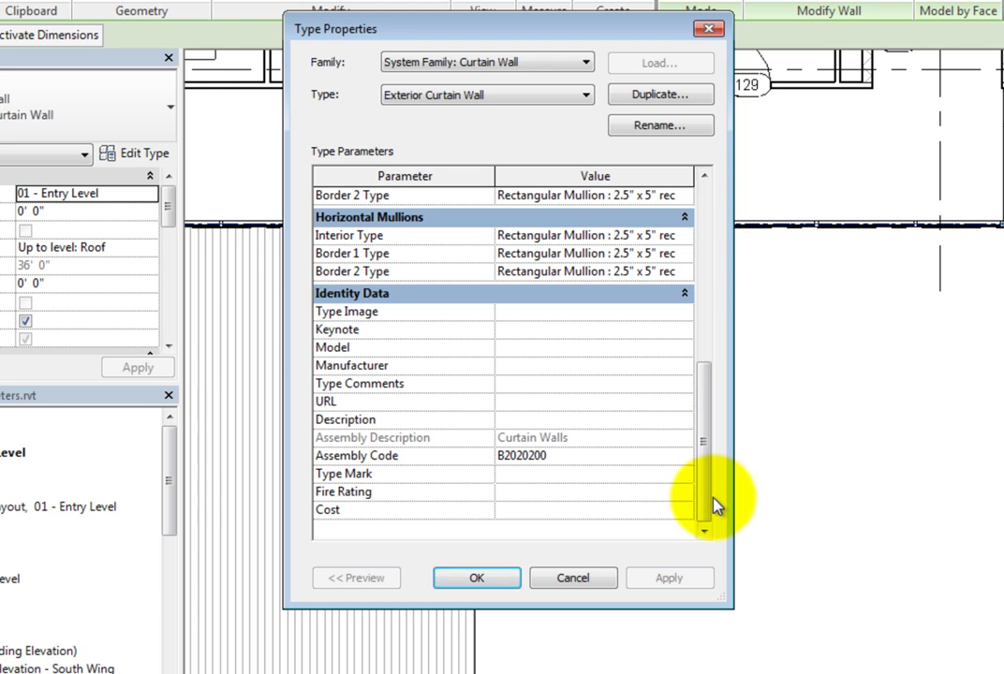
left_click_drag(702, 512, 696, 325)
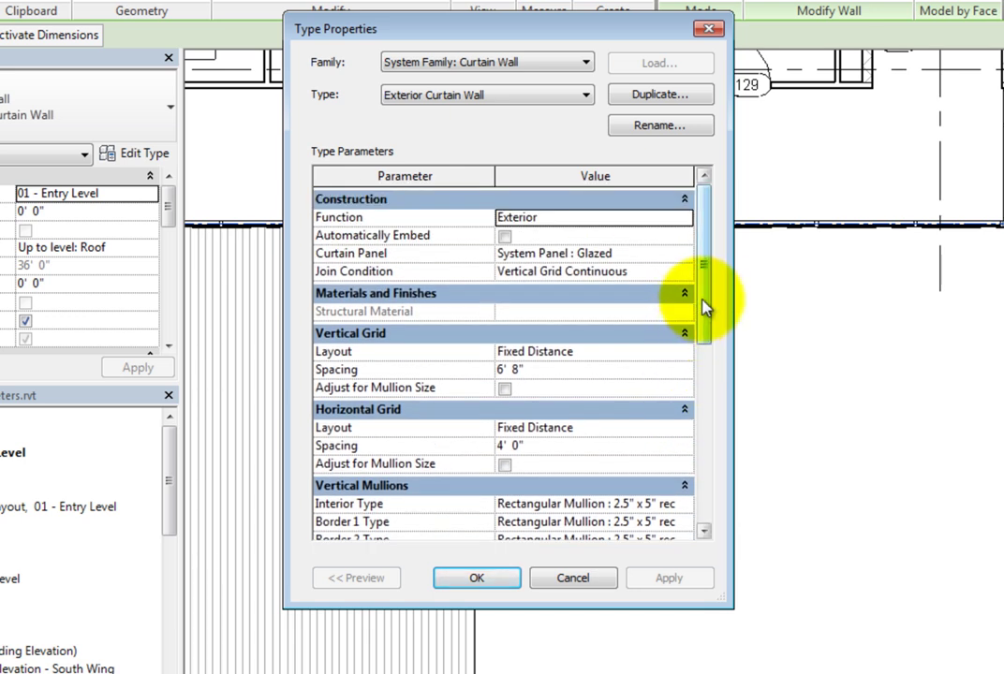
left_click(592, 579)
- Review the type parameters of the fixed window in the exterior wall of Conference 123, then close them and deselect the window
middle_click_drag(689, 164, 715, 673)
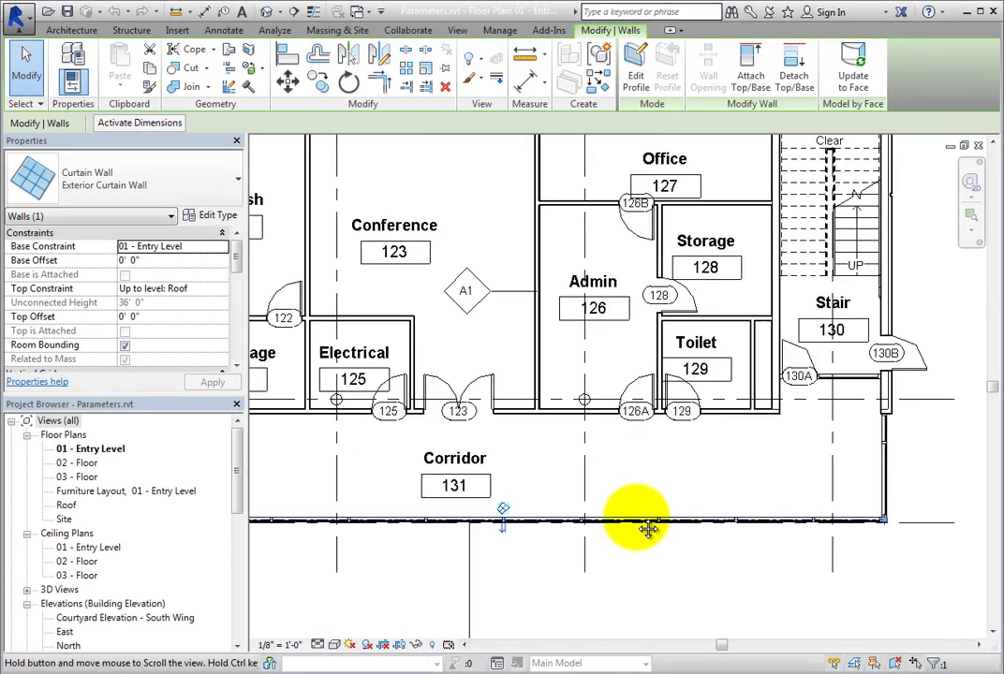
middle_click_drag(664, 627, 663, 631)
left_click(521, 235)
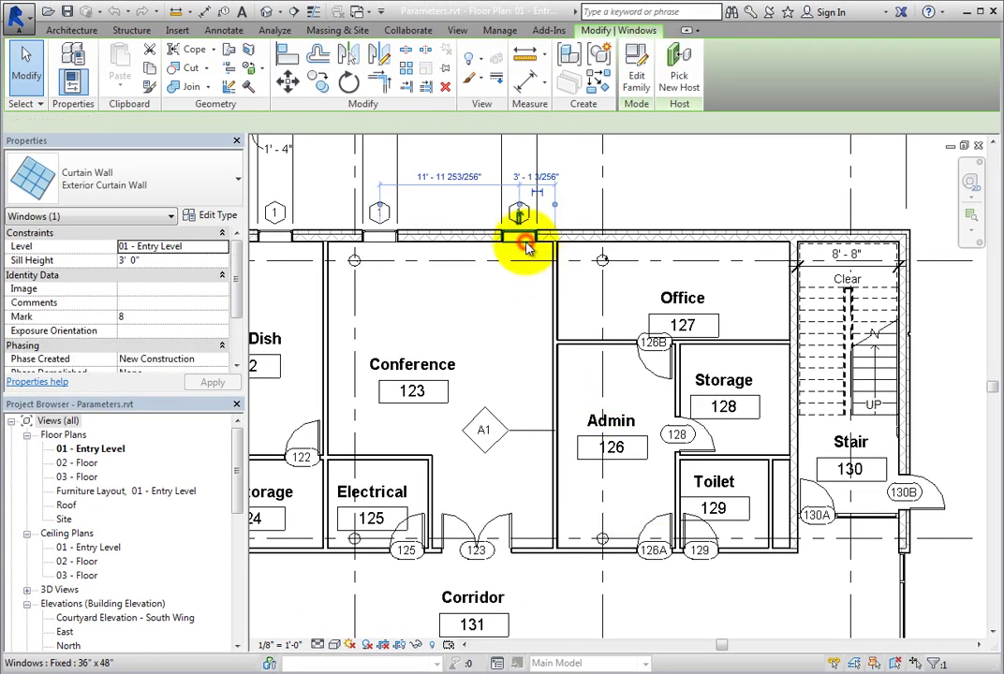
left_click(214, 216)
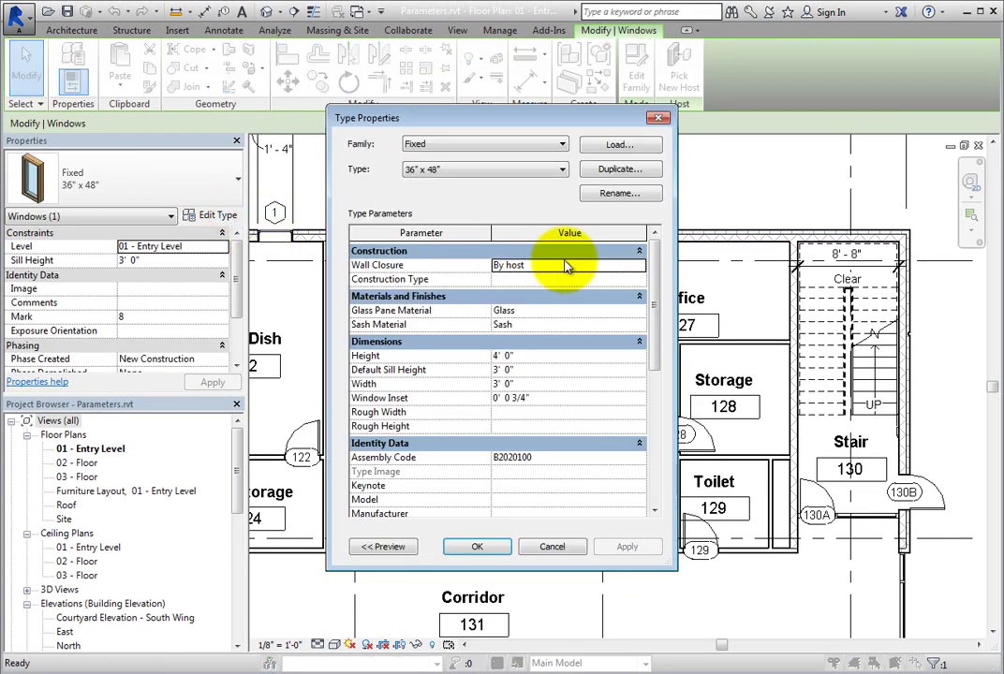
mouse_move(653, 260)
left_mouse_down()
mouse_move(662, 402)
mouse_move(659, 258)
left_mouse_up()
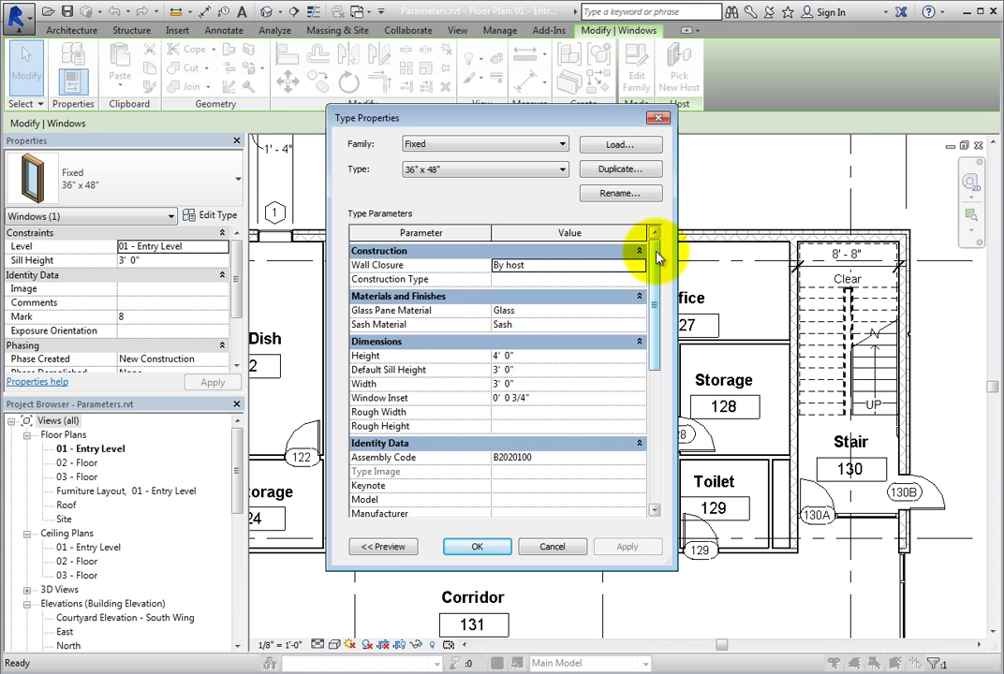
left_click(562, 547)
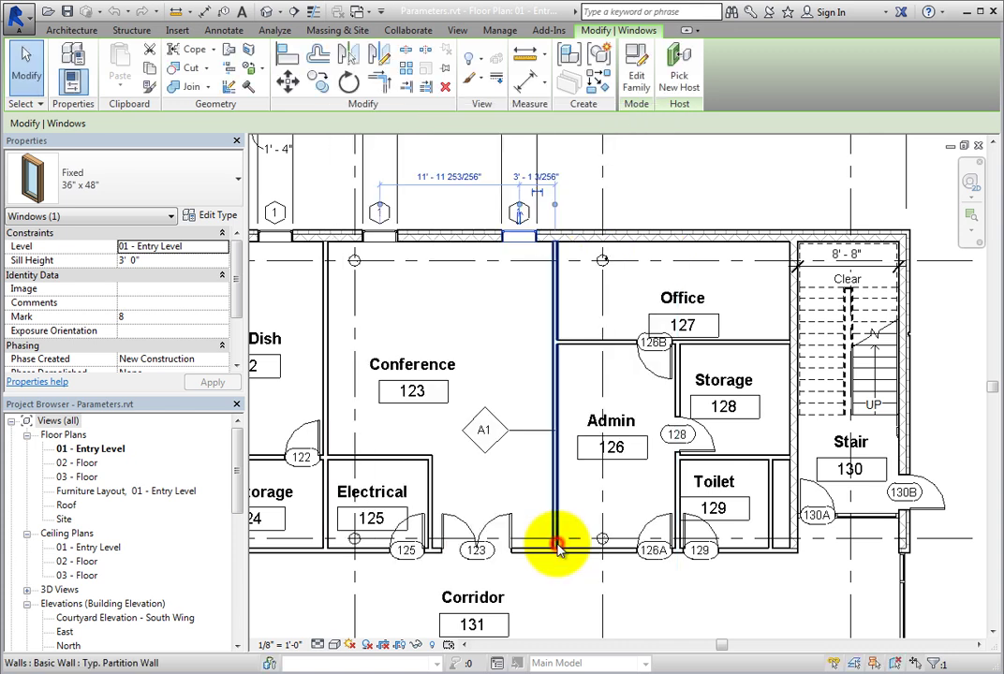
left_click(508, 376)
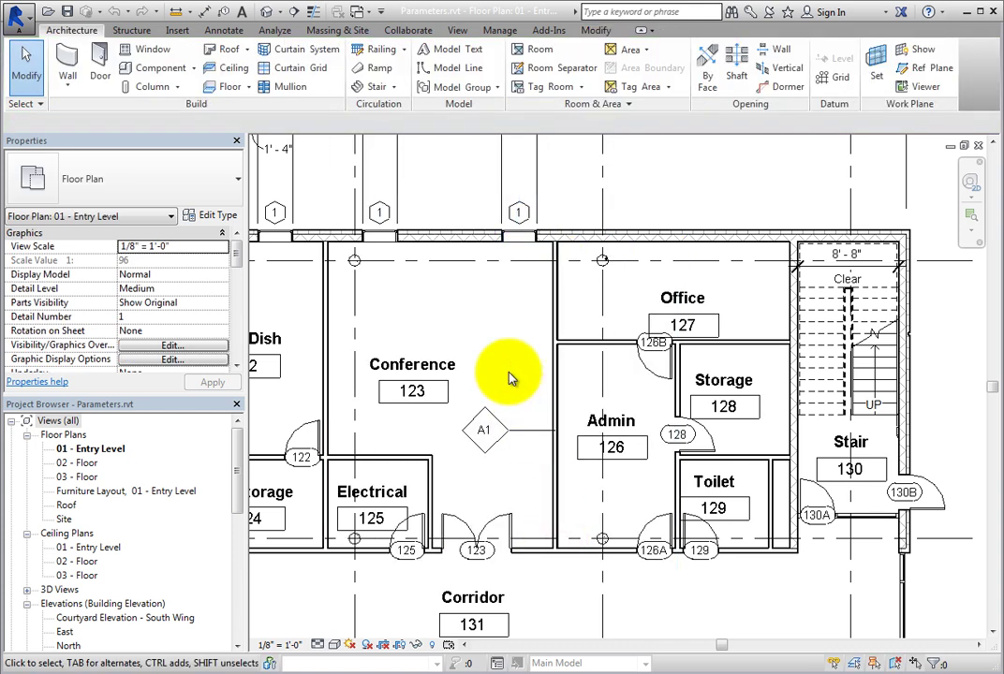
- Create a new shared parameter file named CADLearningSharedParameters.txt in folder 11
left_click(501, 35)
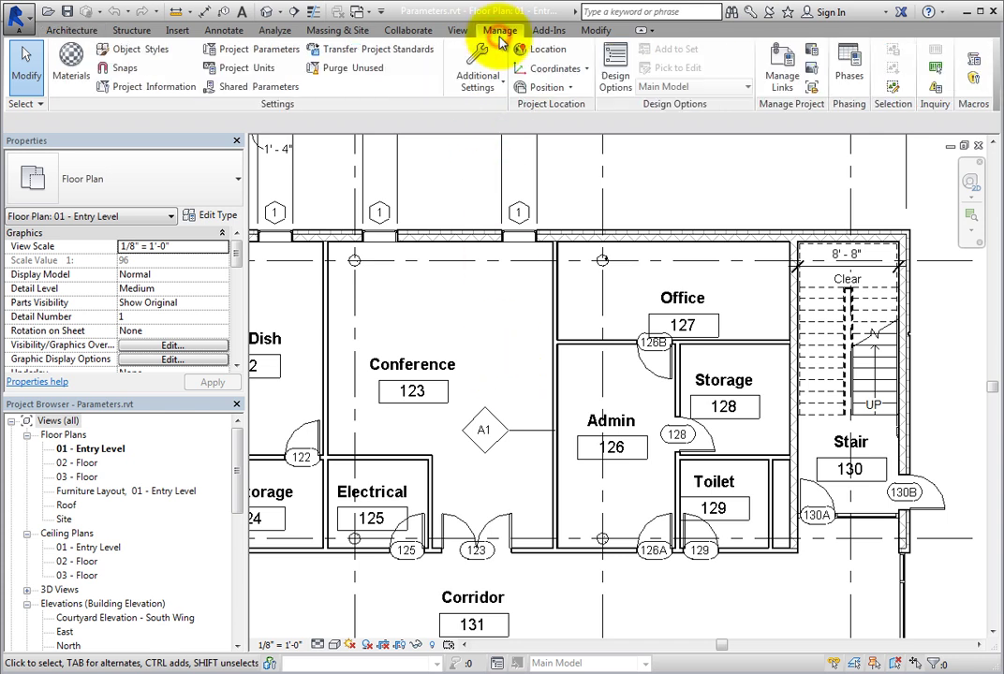
left_click(293, 89)
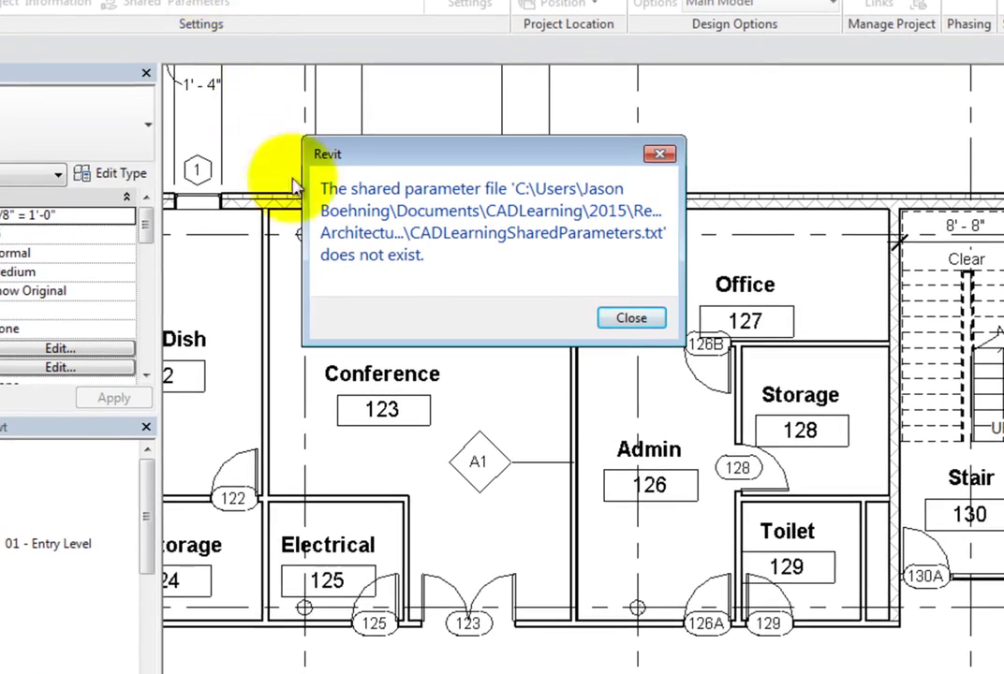
left_click(630, 320)
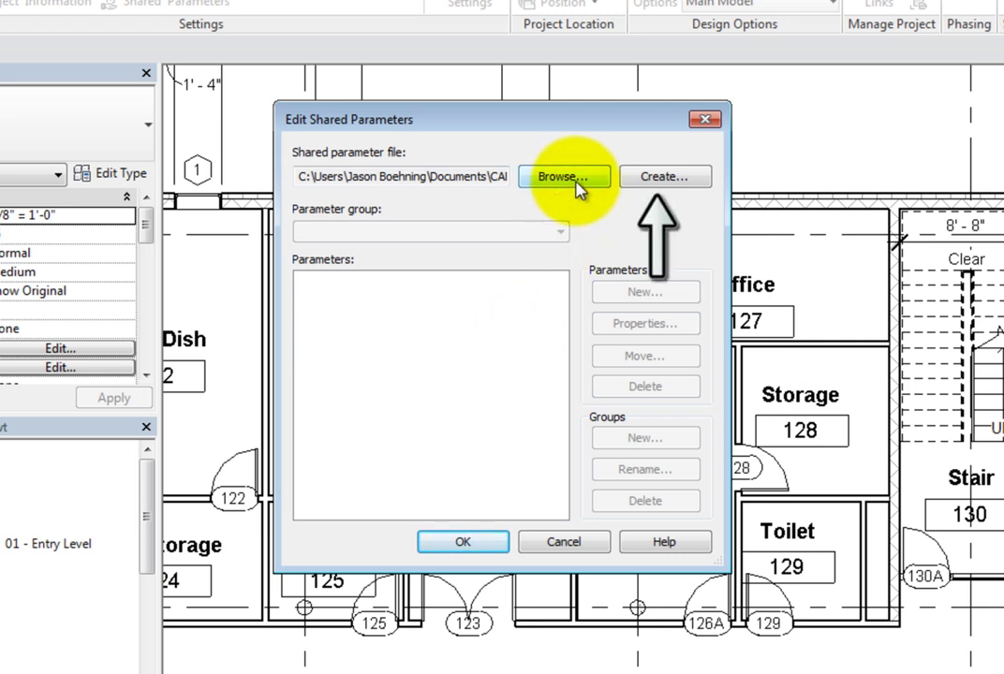
left_click(667, 185)
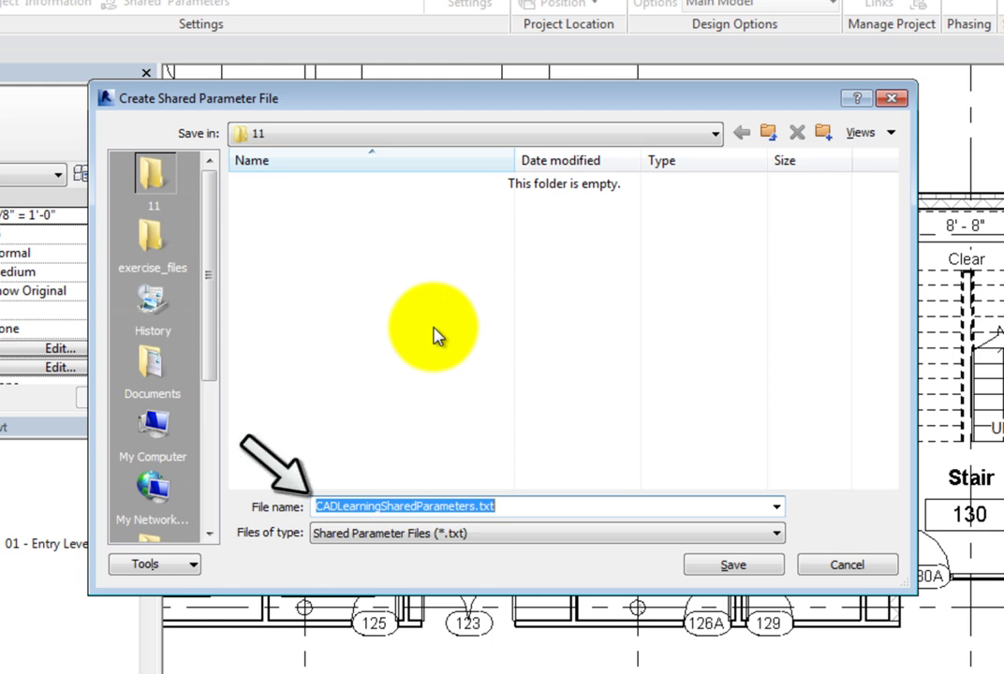
left_click(513, 507)
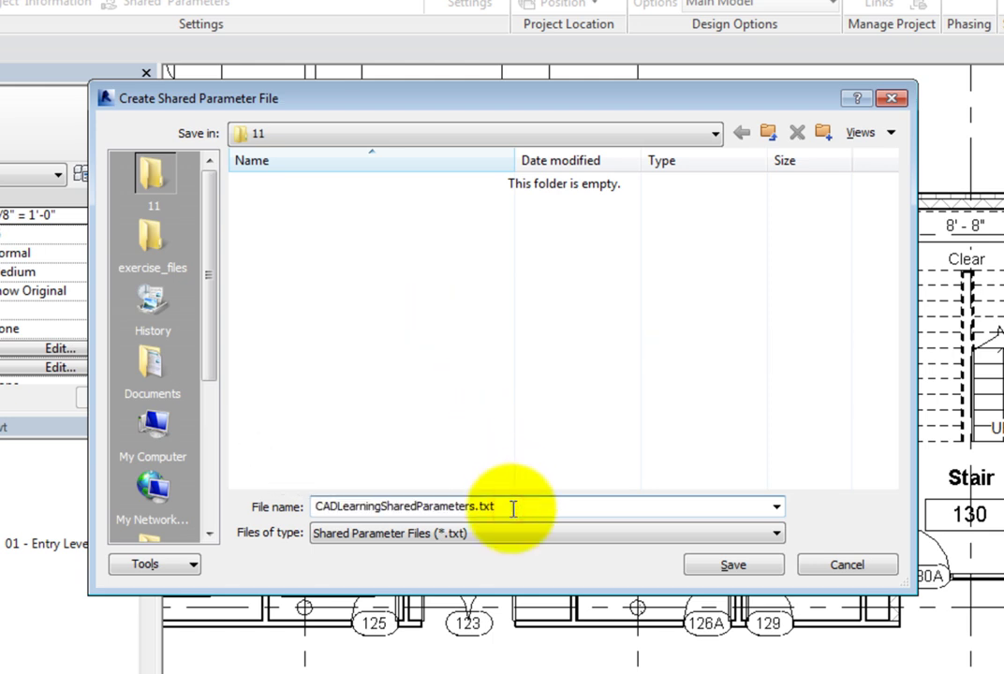
left_click(714, 569)
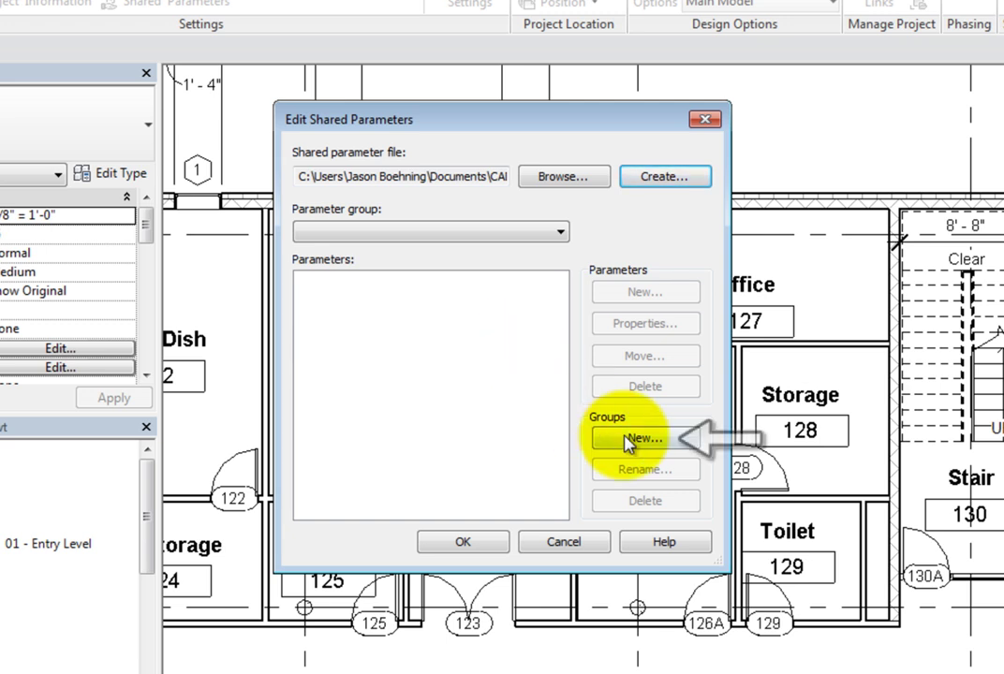
- Add a parameter group named Energy Ratings to the shared parameter file
left_click(666, 440)
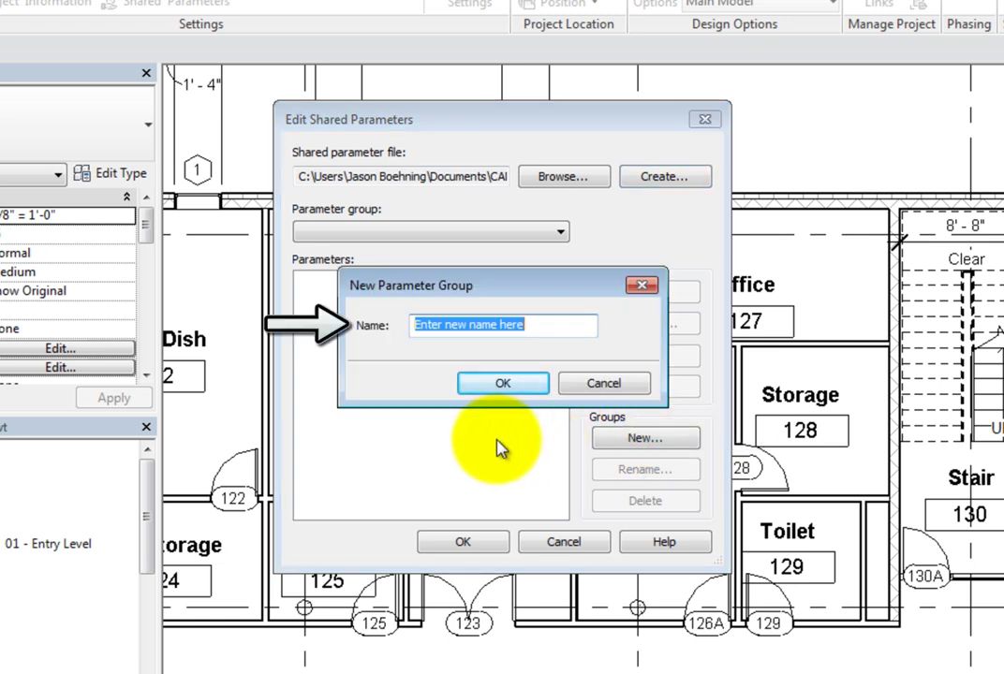
type("Energy Ratings")
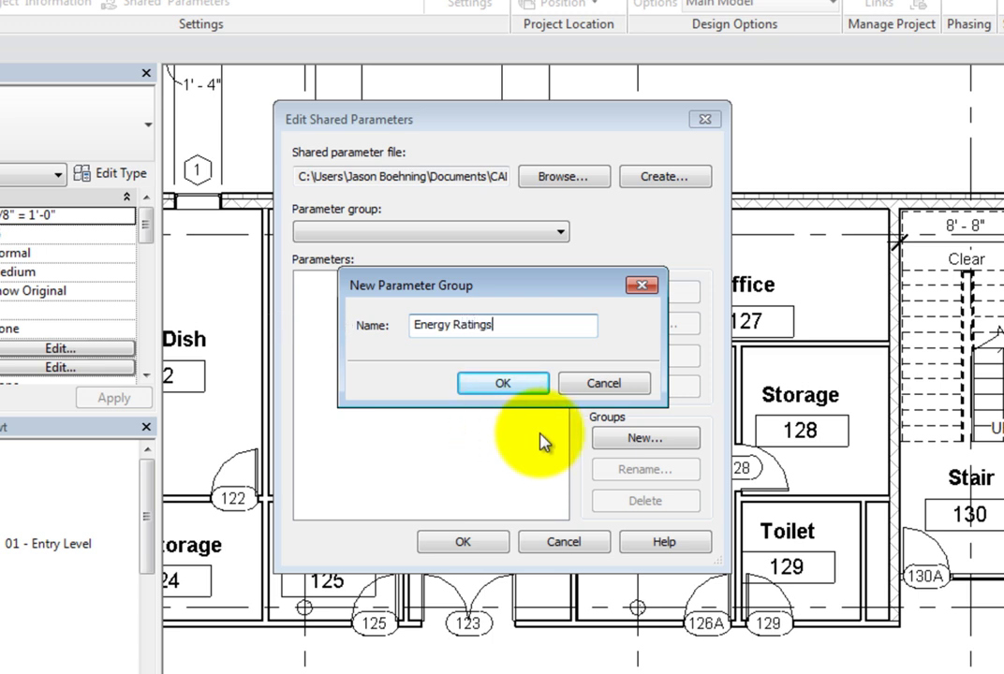
left_click(501, 384)
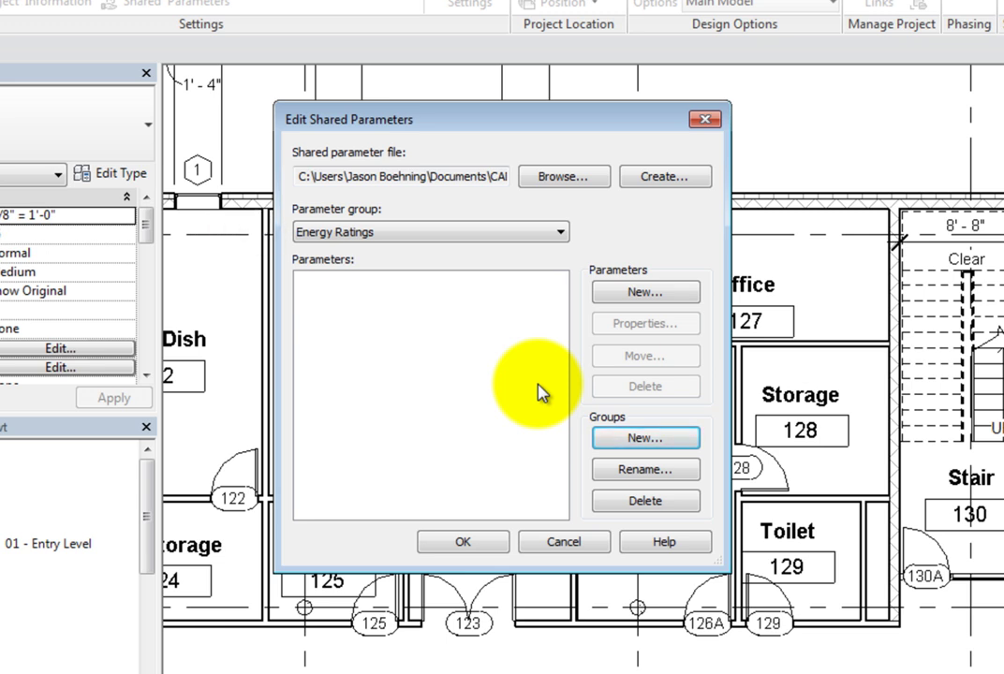
- Define a new shared parameter named Glazing Rating in the Energy Ratings group, with discipline Common and type Text
left_click(671, 298)
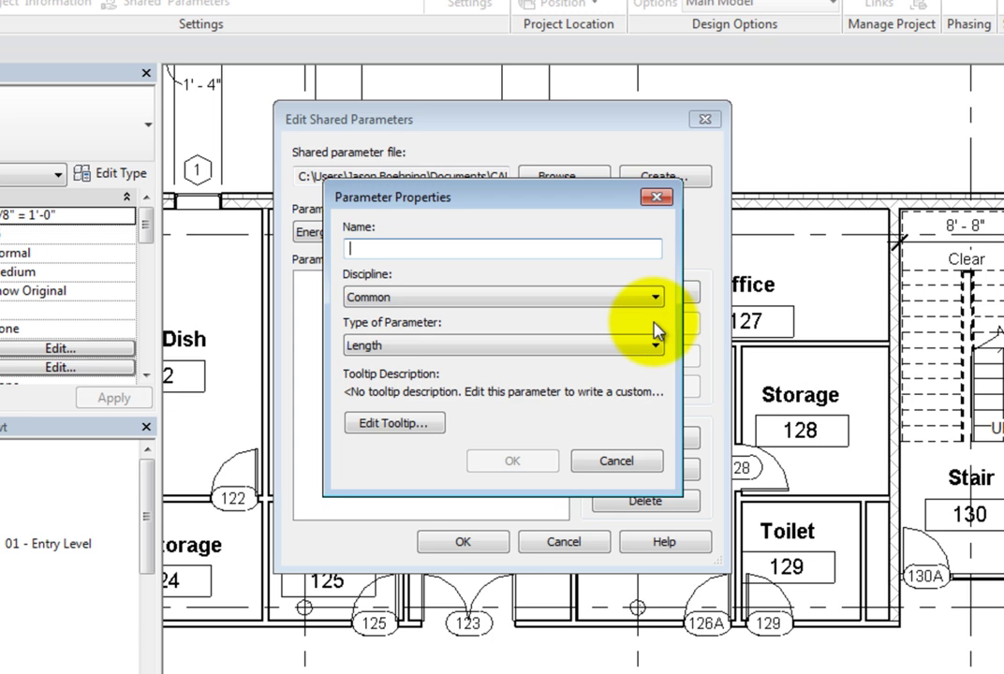
type("Glazing Rating")
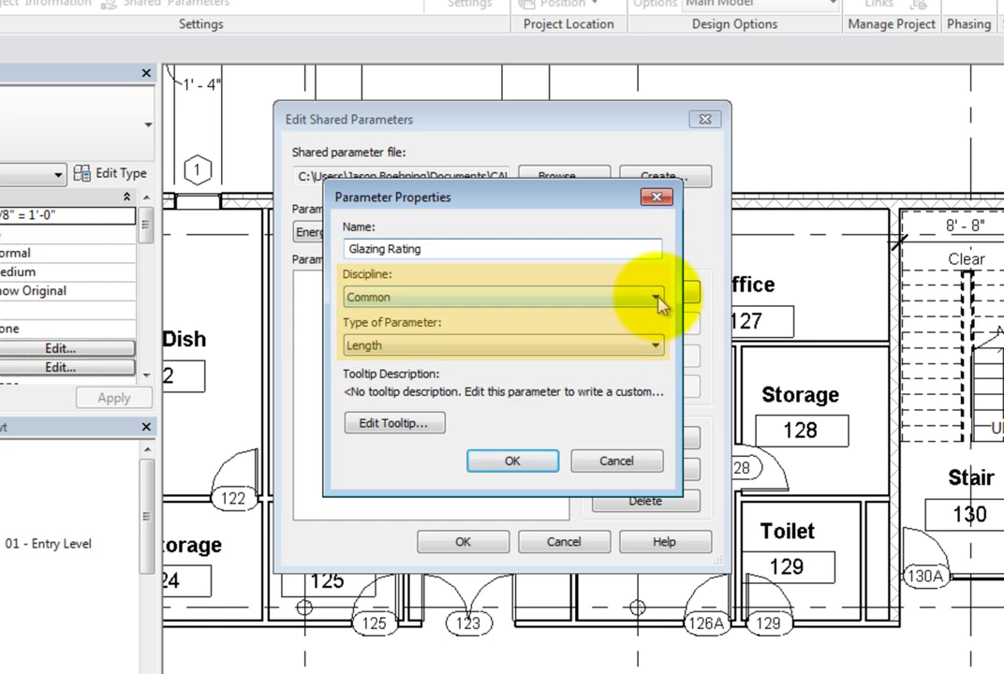
left_click(657, 298)
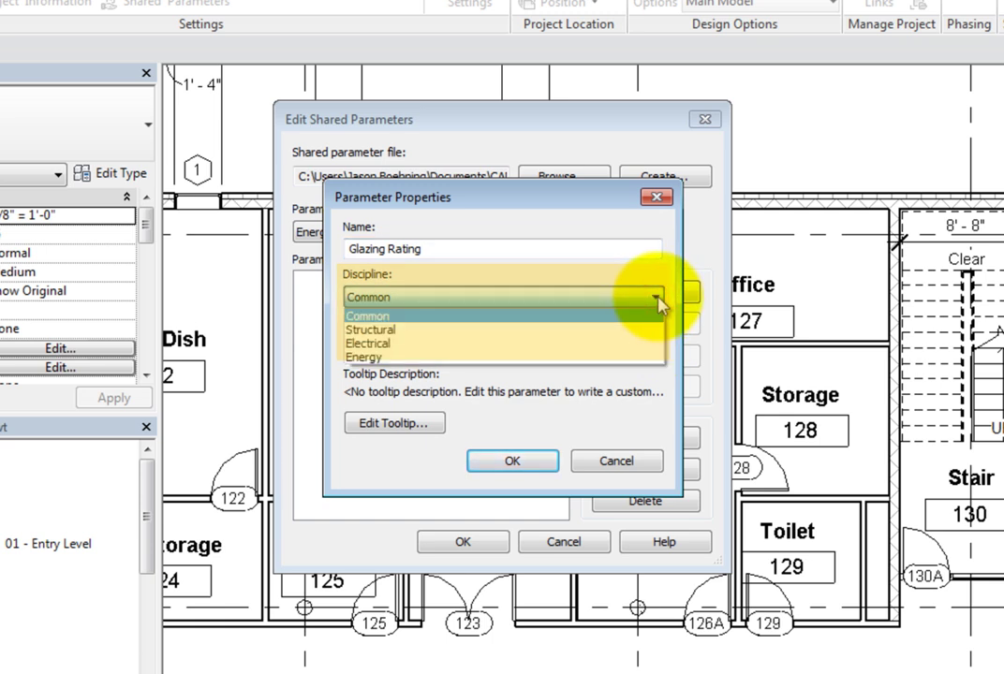
left_click(657, 298)
left_click(644, 346)
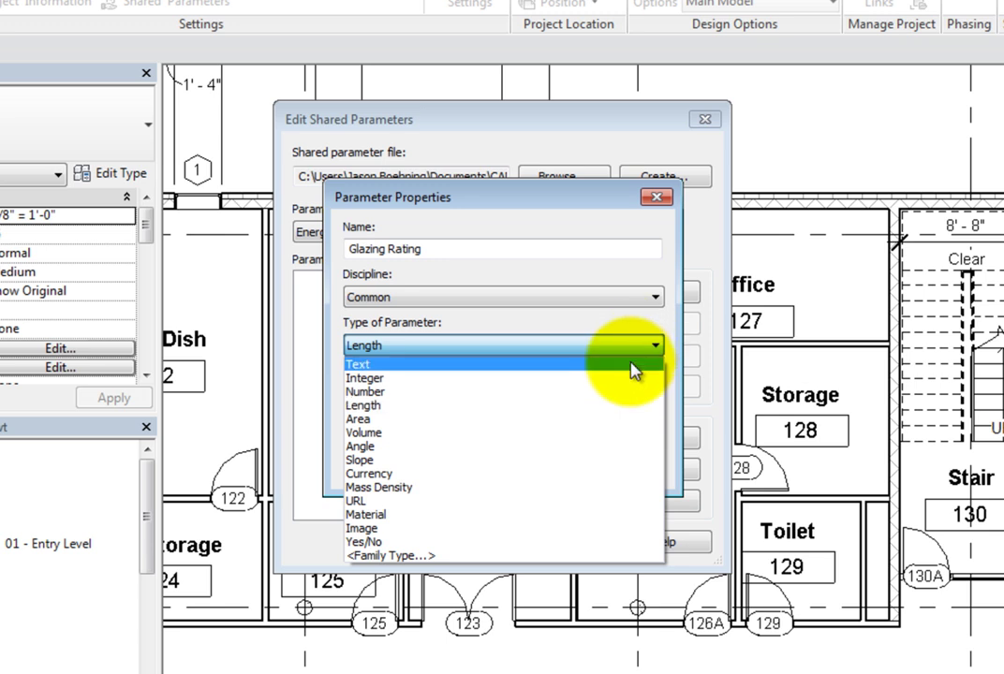
left_click(633, 366)
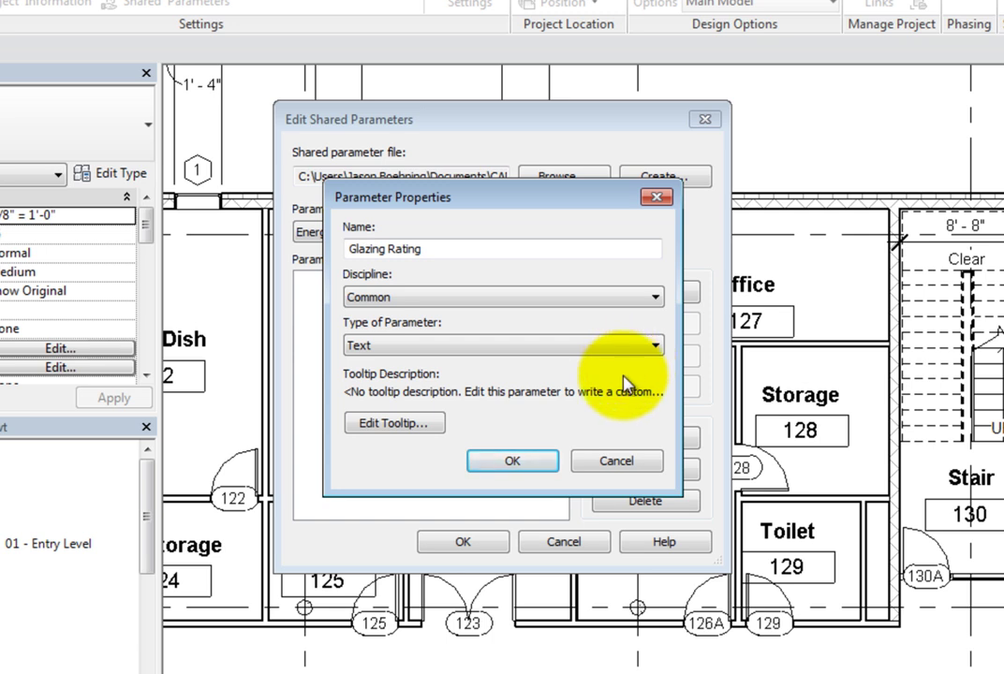
- Set the Glazing Rating tooltip to "Enter manufacturer's specified glazing rating." and save the shared parameter definition
left_click(394, 434)
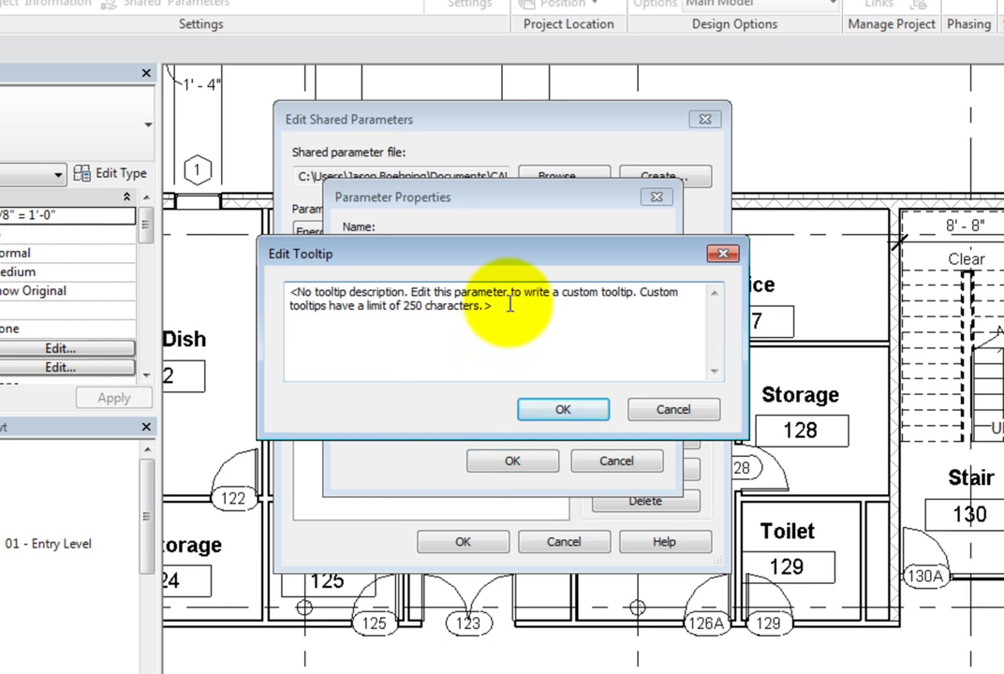
left_click_drag(493, 306, 284, 291)
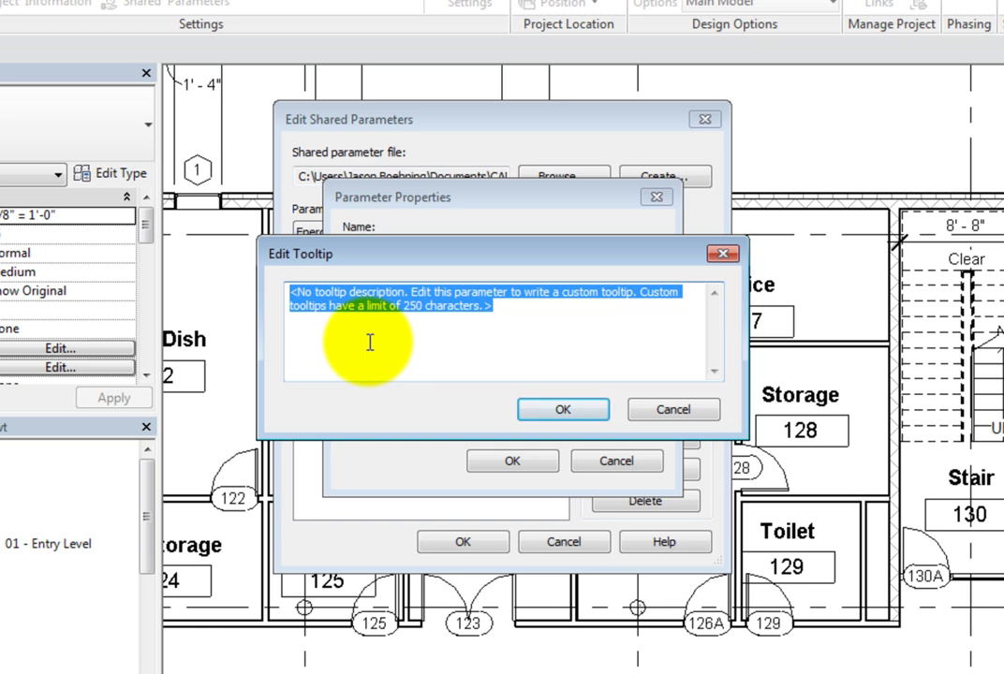
type("Enter ma")
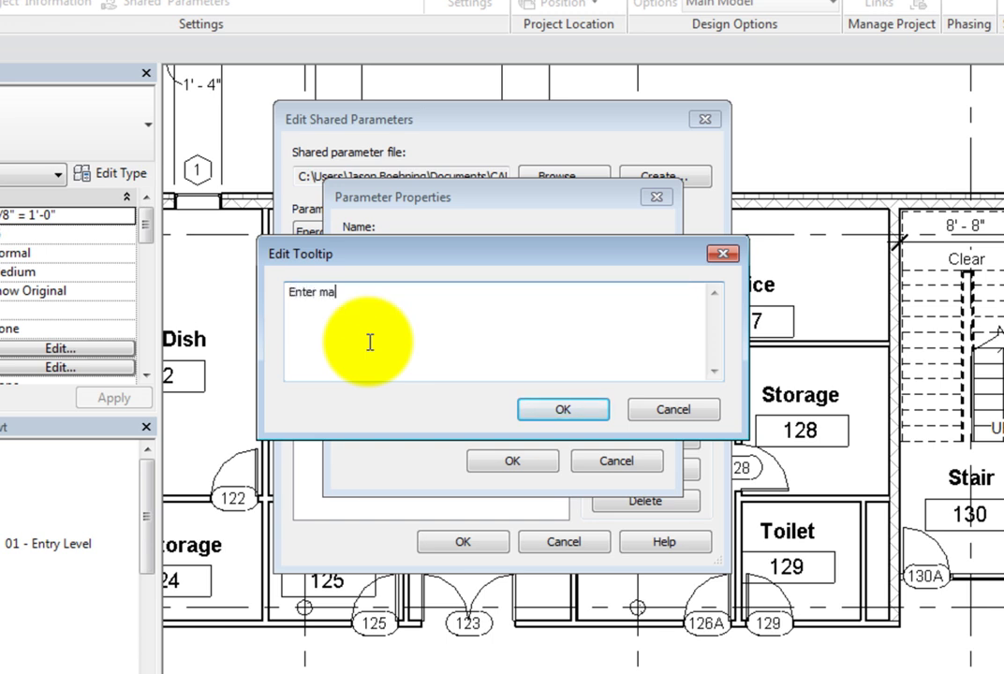
type("nufacturer's sp")
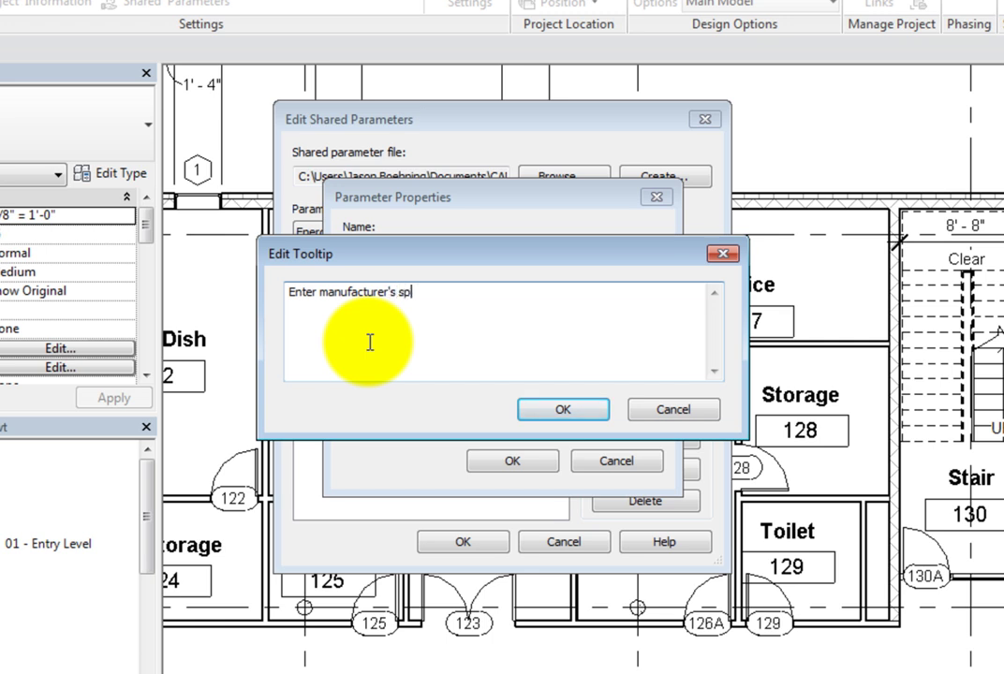
type("ecified glazin")
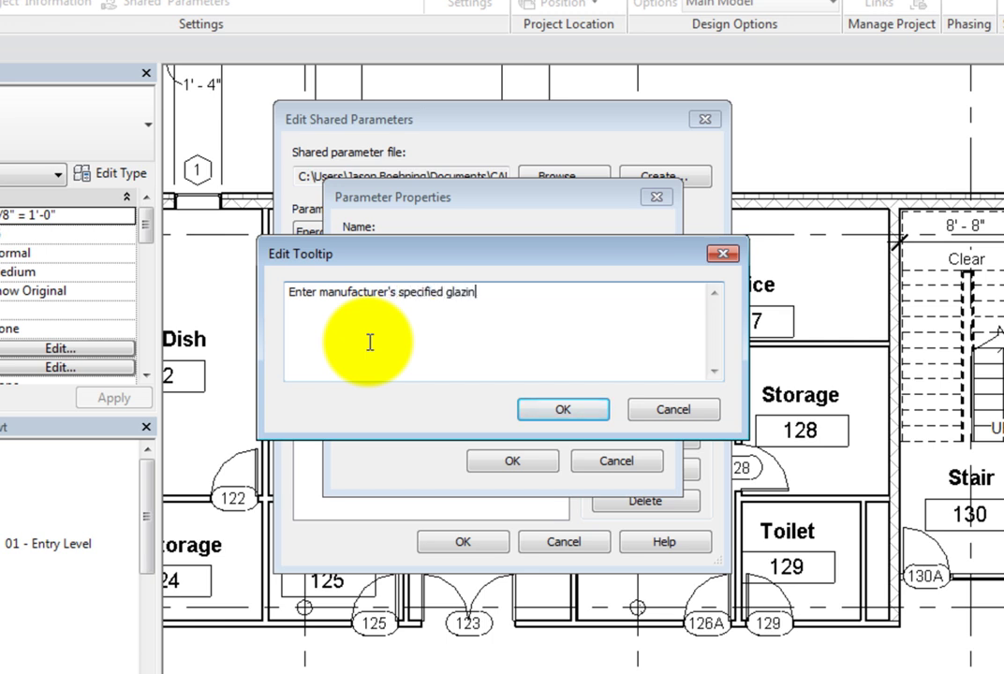
type("g rating.")
left_click(563, 409)
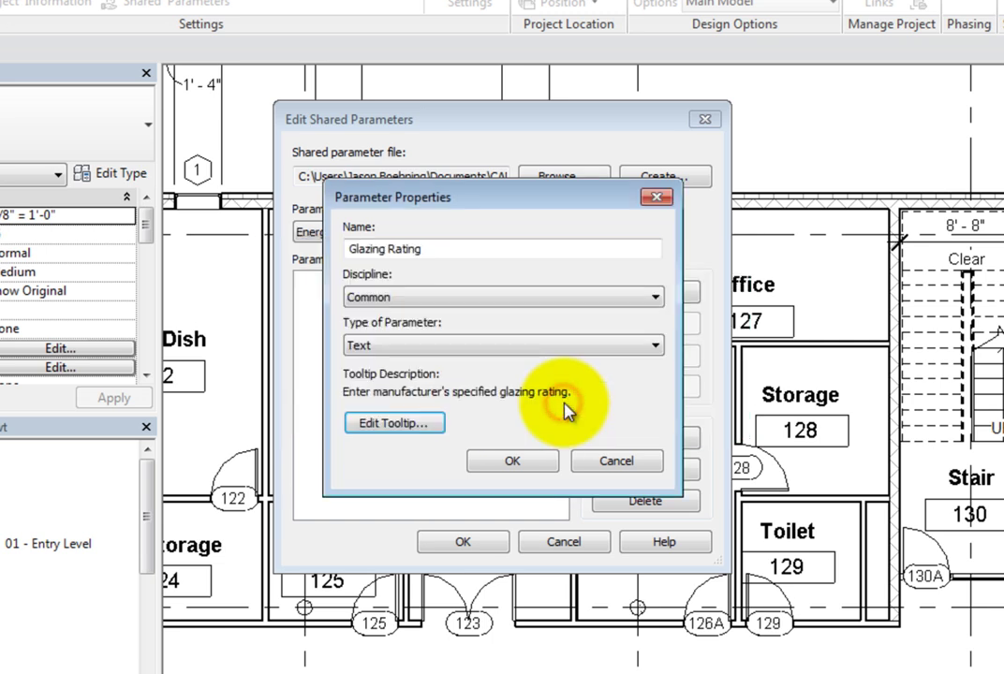
left_click(541, 466)
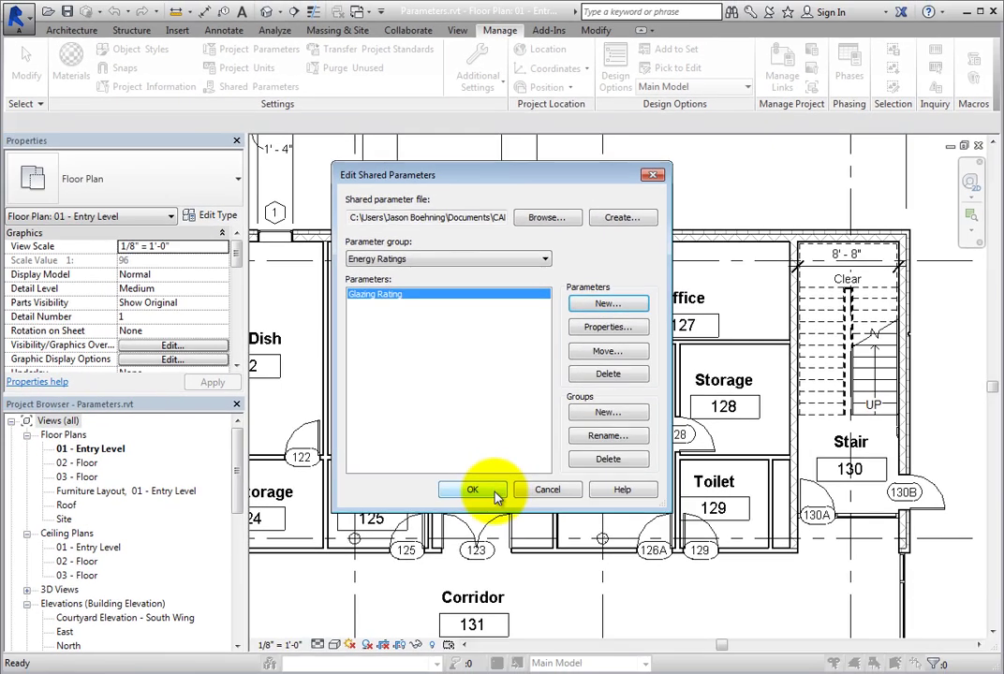
left_click(462, 541)
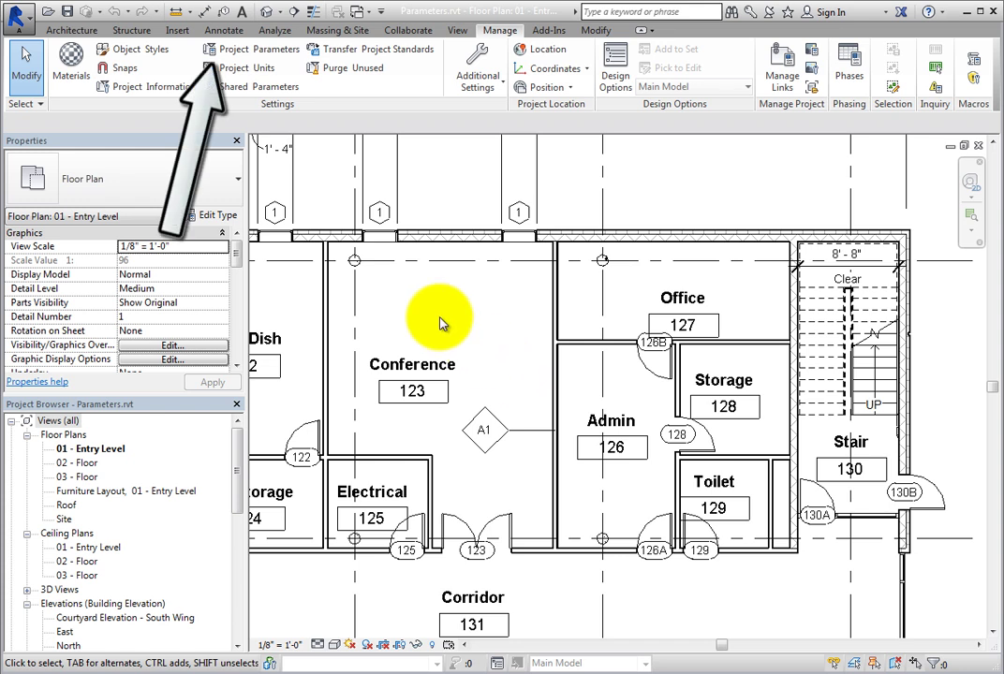
- Start a new project parameter based on the shared parameter Glazing Rating from the Energy Ratings group
left_click(250, 52)
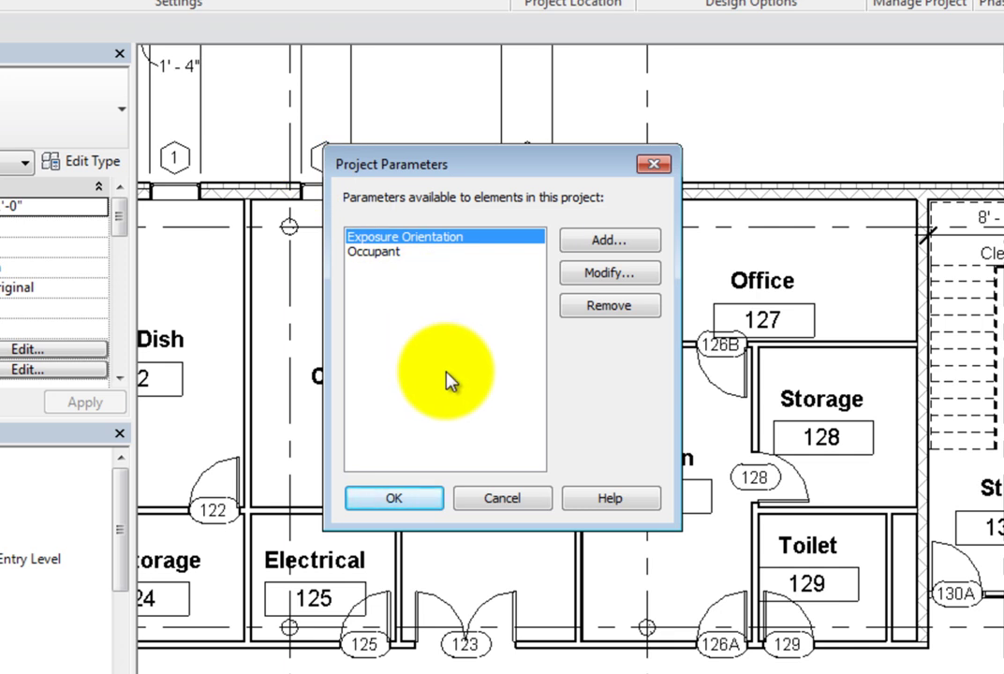
left_click(614, 242)
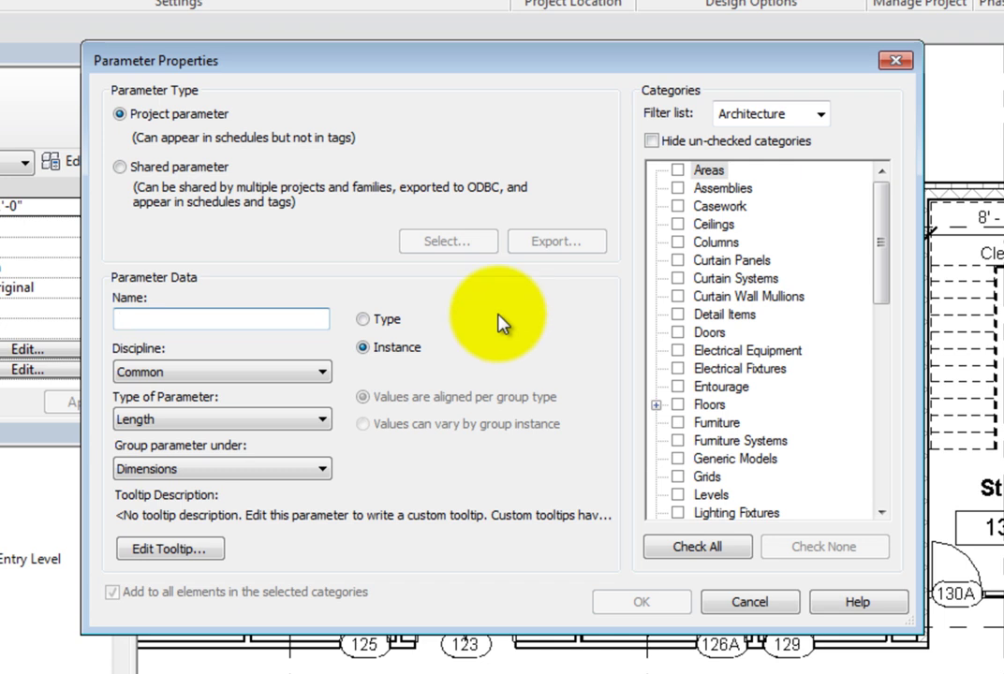
left_click(122, 169)
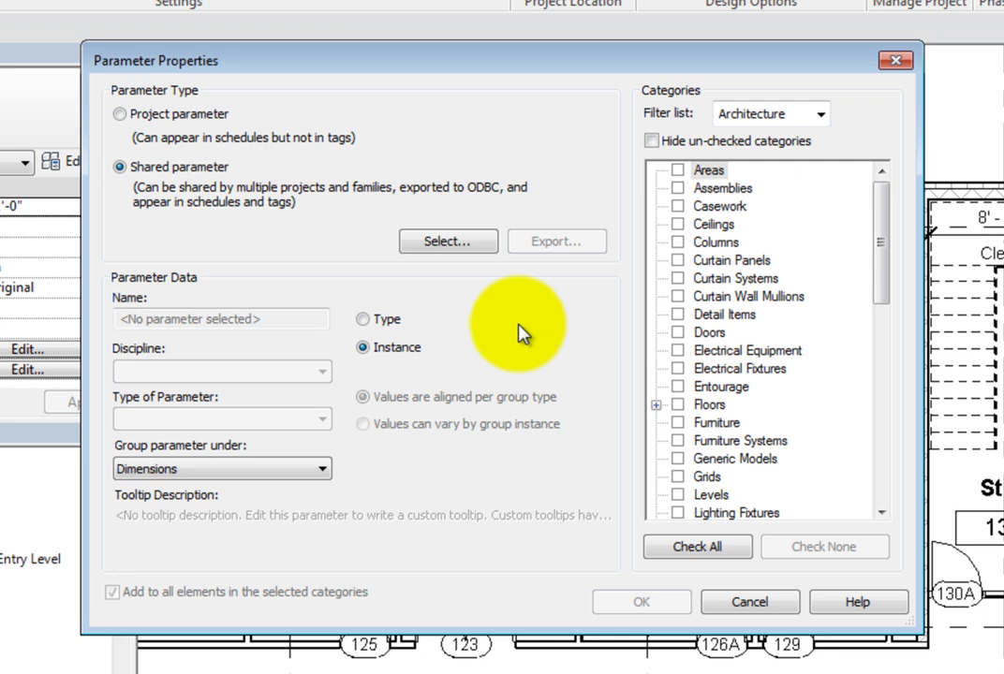
left_click(466, 242)
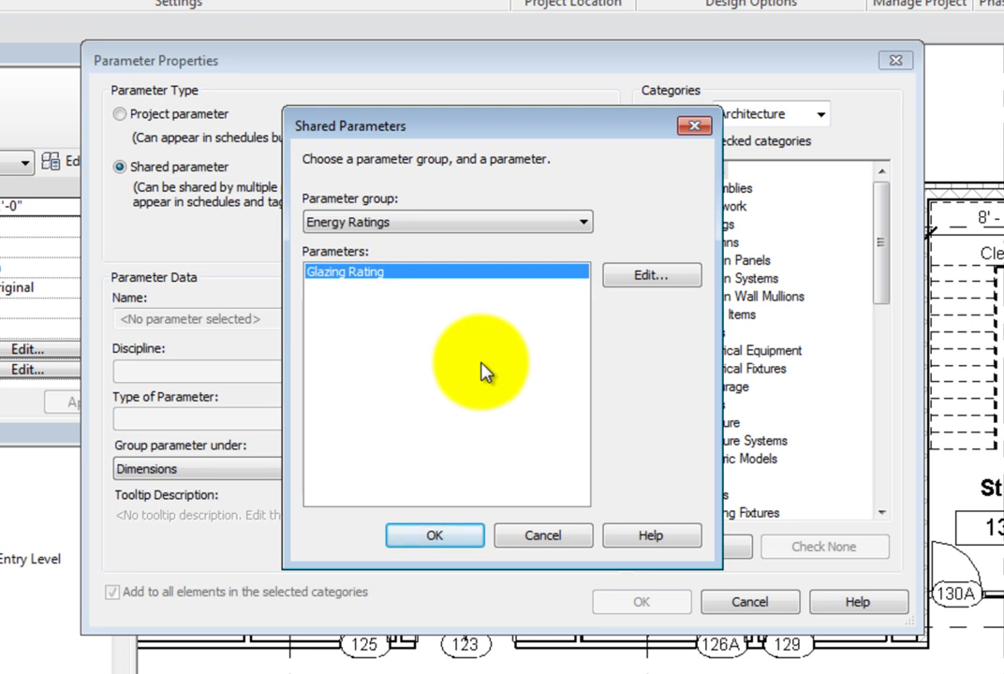
left_click(468, 534)
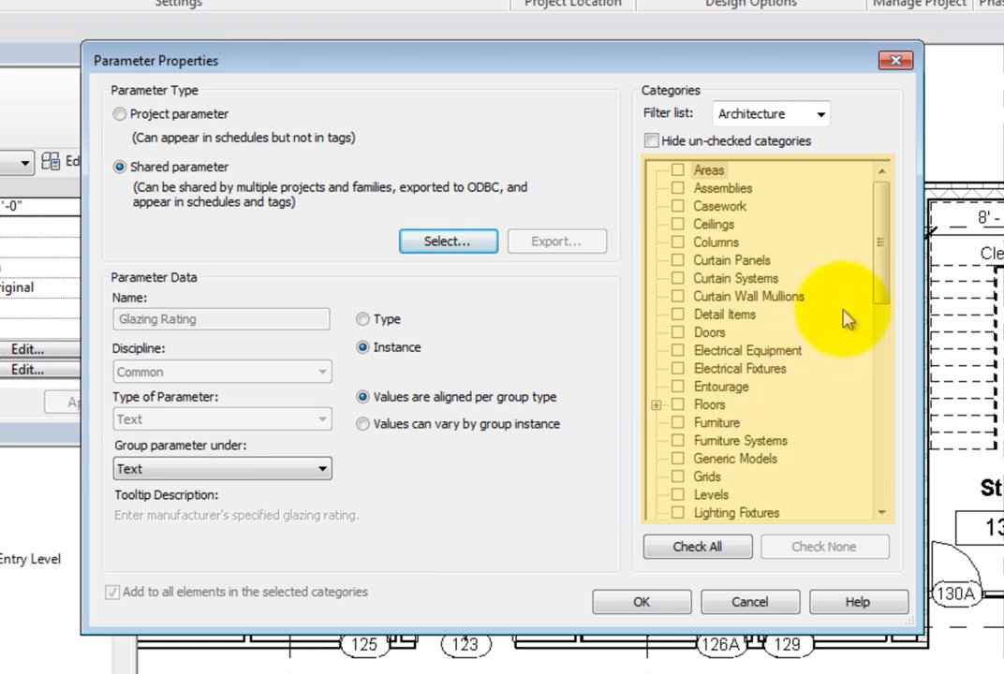
- Assign the Glazing Rating parameter to the Doors, Walls and Windows categories and hide the un-checked categories
left_click(678, 333)
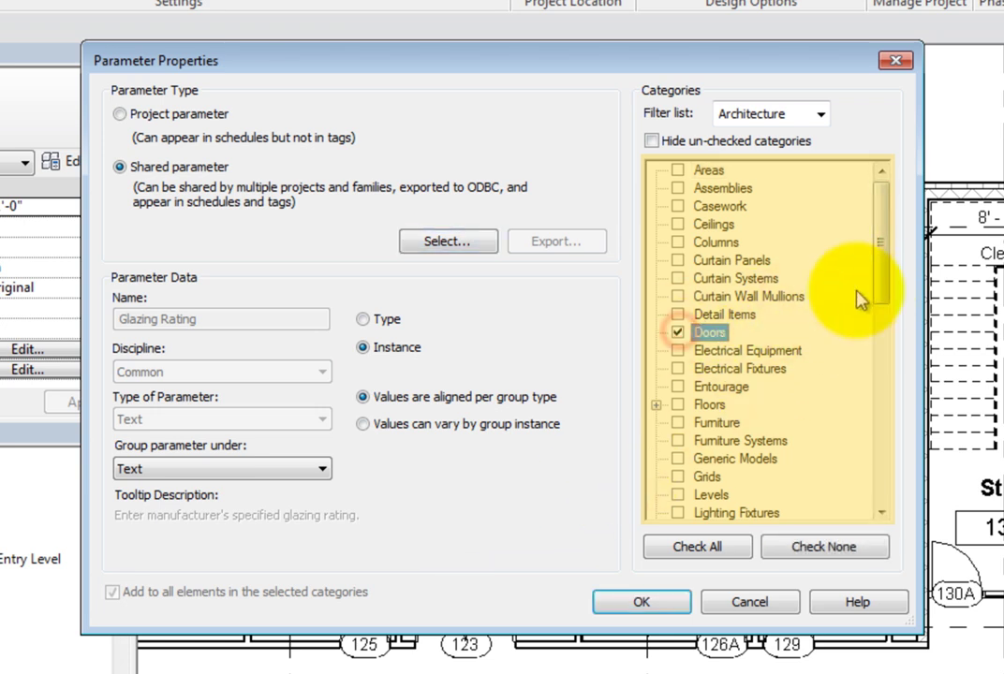
left_click_drag(882, 282, 886, 496)
left_click(677, 477)
left_click(677, 496)
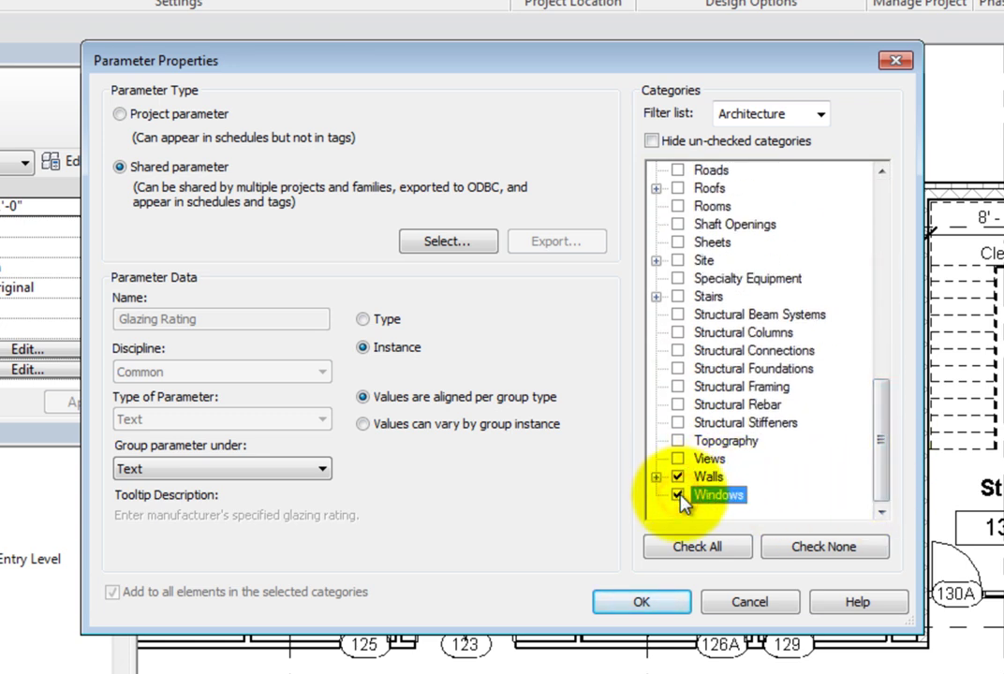
left_click(820, 116)
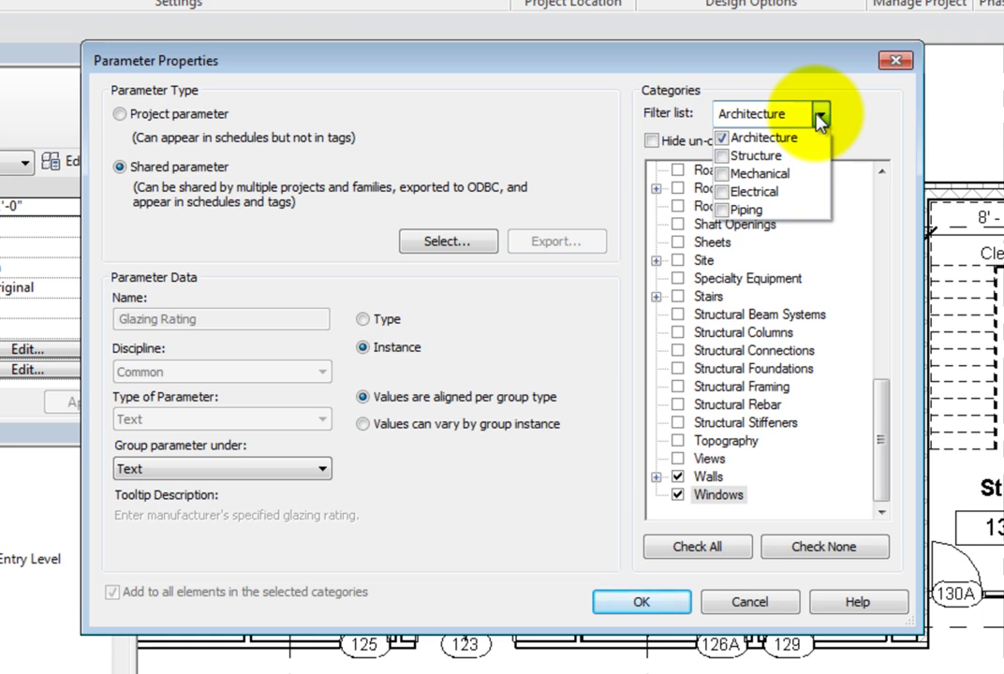
left_click(821, 116)
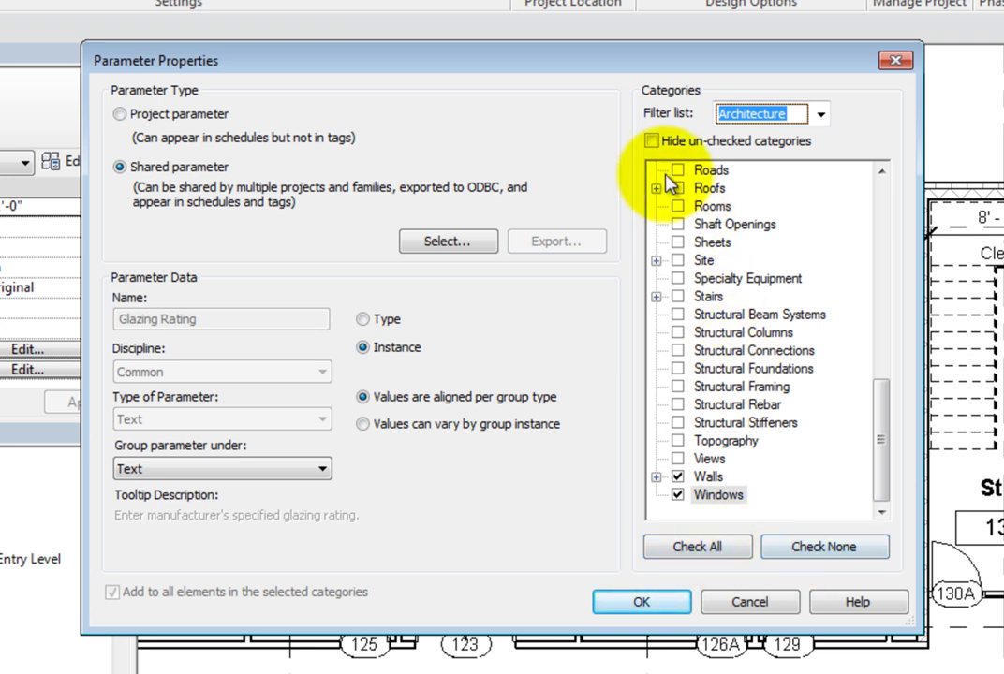
left_click(651, 141)
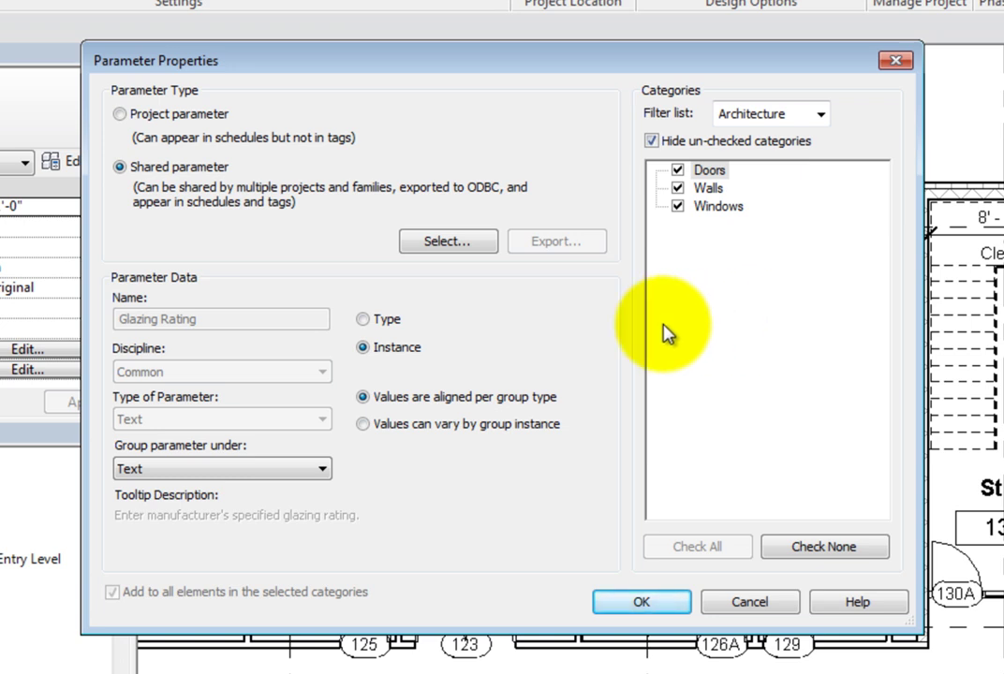
- Make Glazing Rating a type parameter grouped under Green Building Properties and add it to the project
left_click(366, 320)
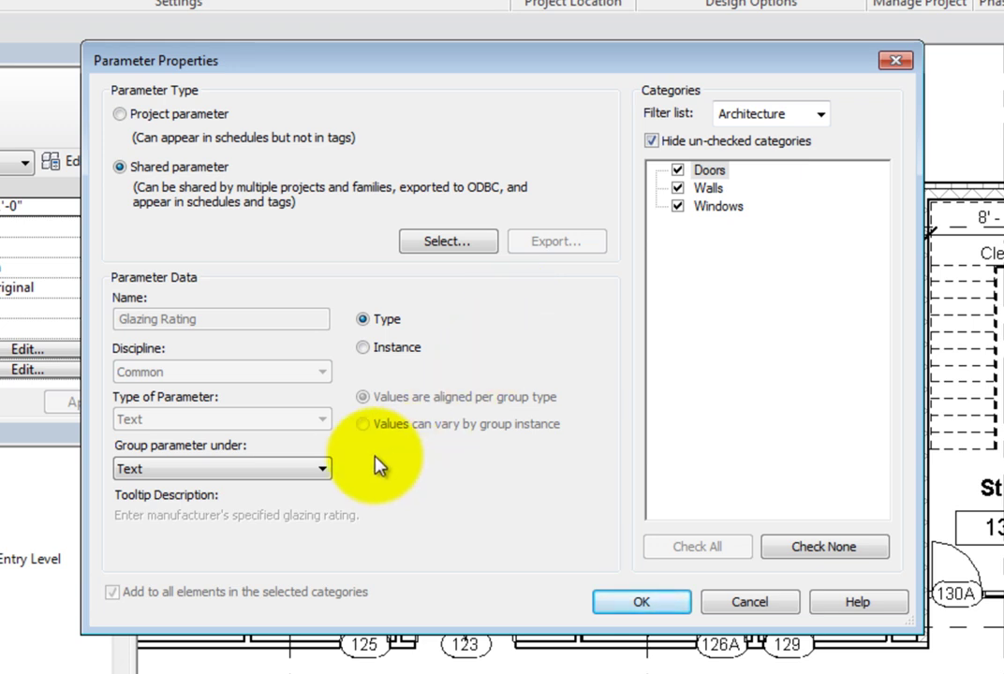
left_click(321, 468)
left_click_drag(325, 408, 330, 347)
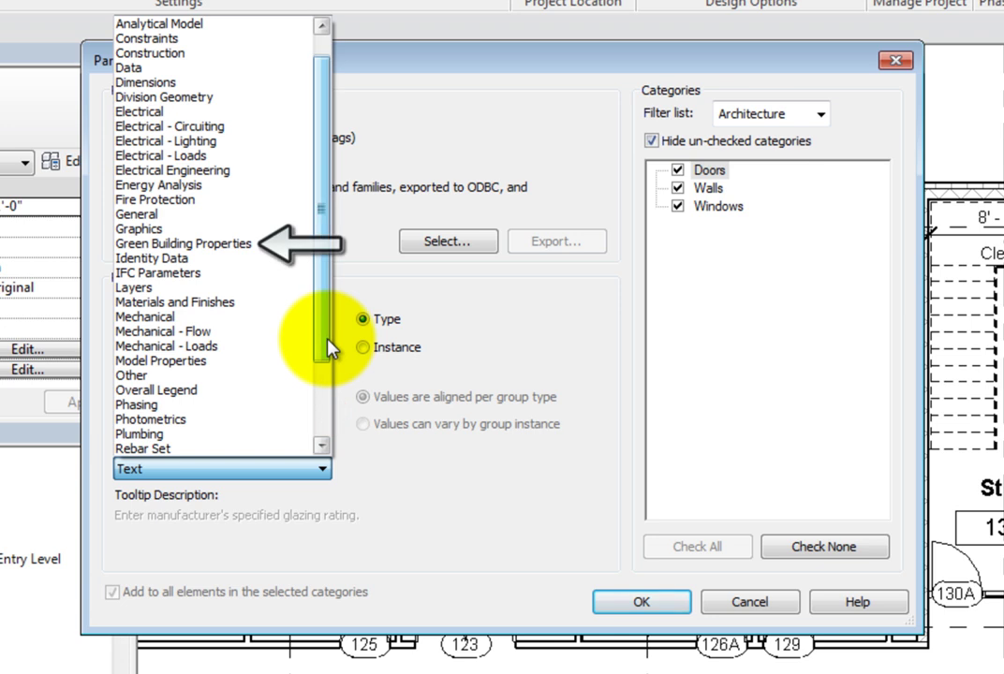
left_click(239, 243)
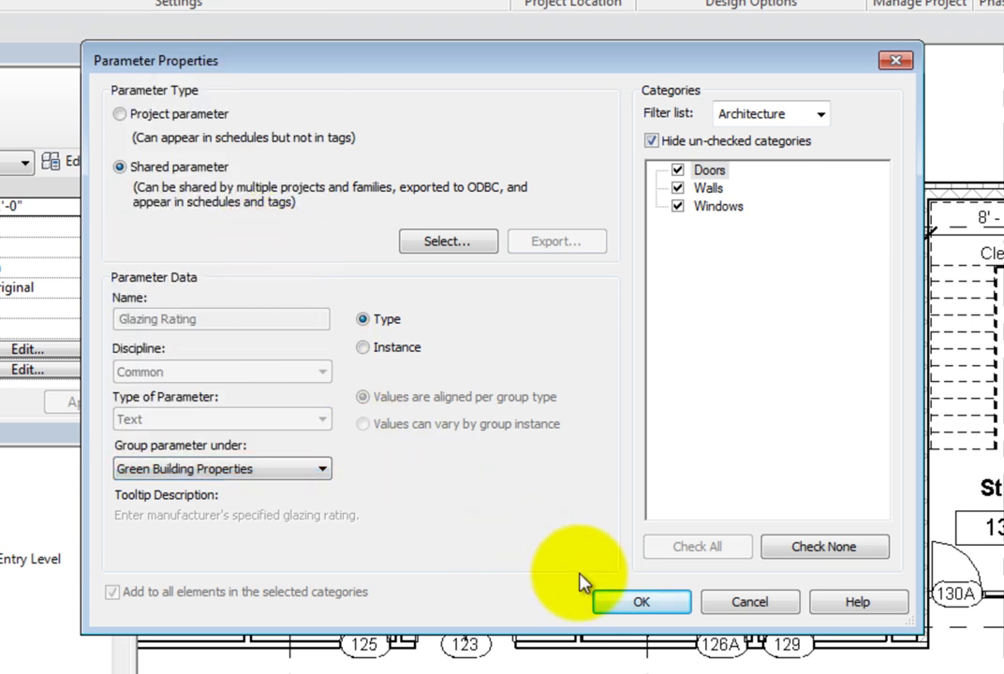
left_click(641, 603)
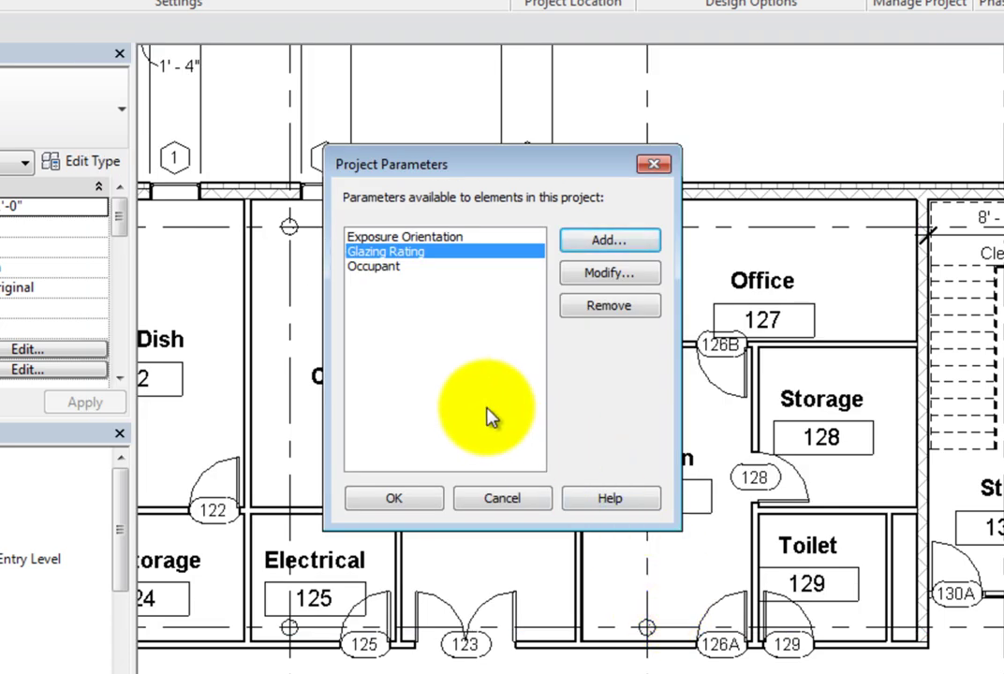
left_click(428, 499)
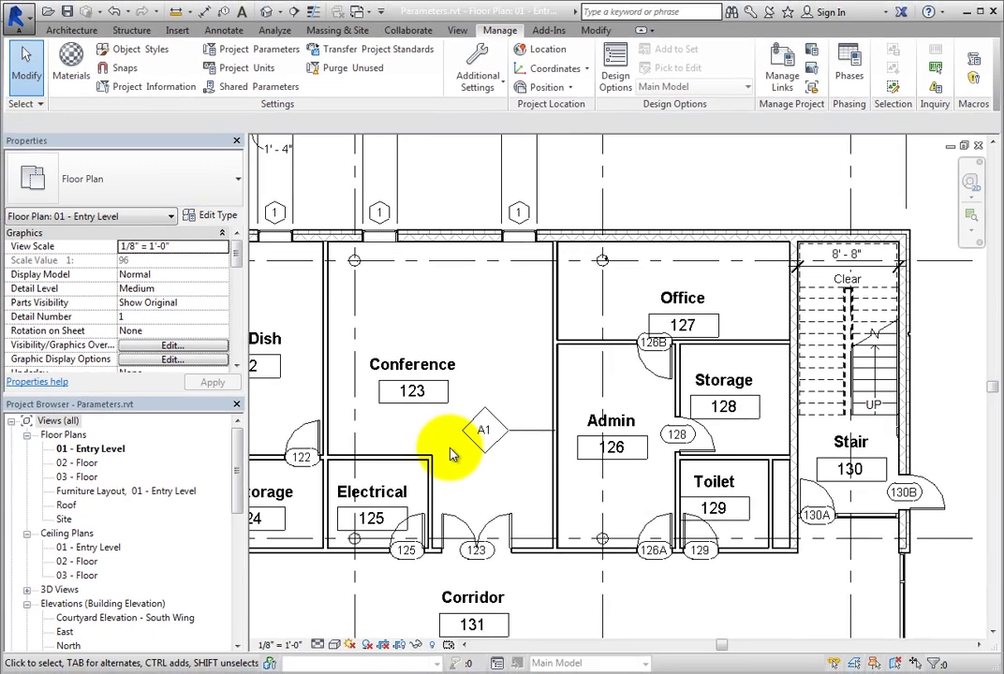
- Set the Glazing Rating of the Exterior Curtain Wall type along the corridor to 2
scroll(450, 456, "down", 2)
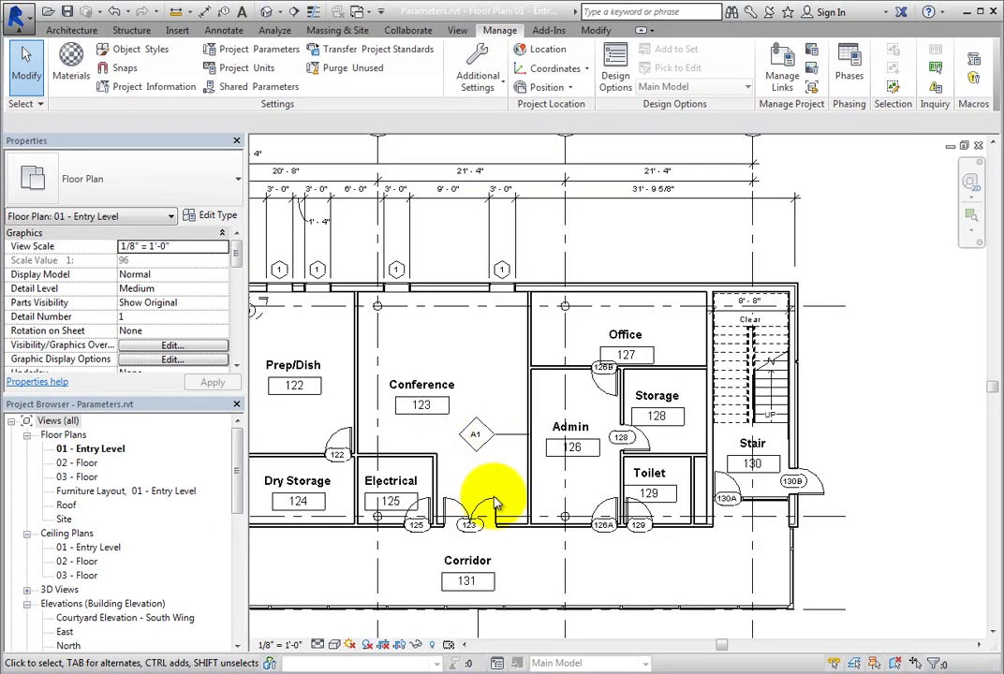
left_click(584, 609)
left_click(230, 223)
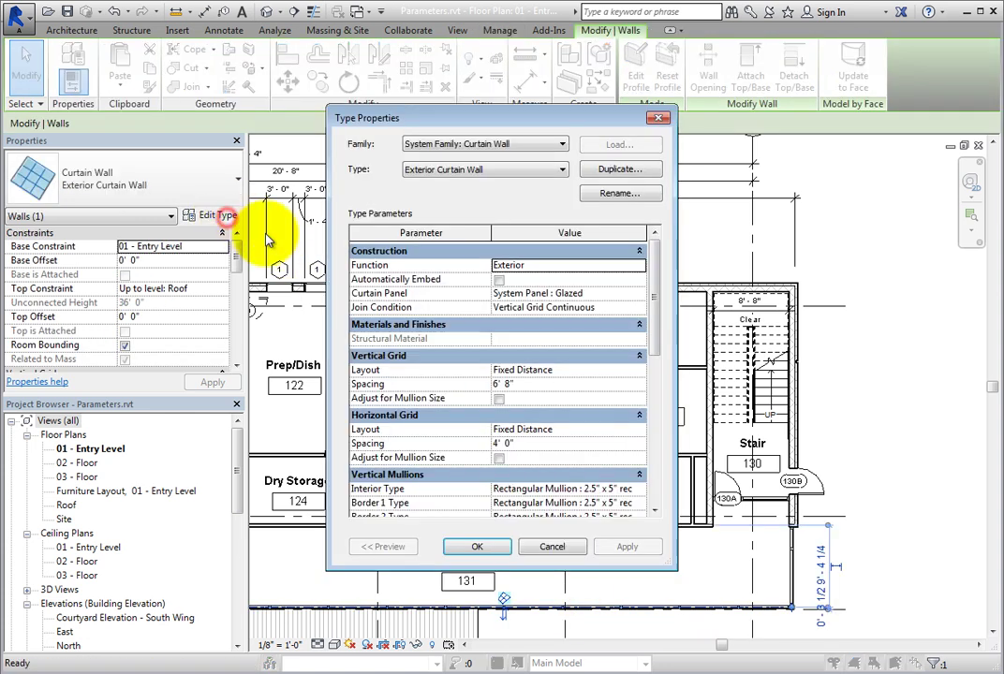
left_click_drag(653, 319, 653, 486)
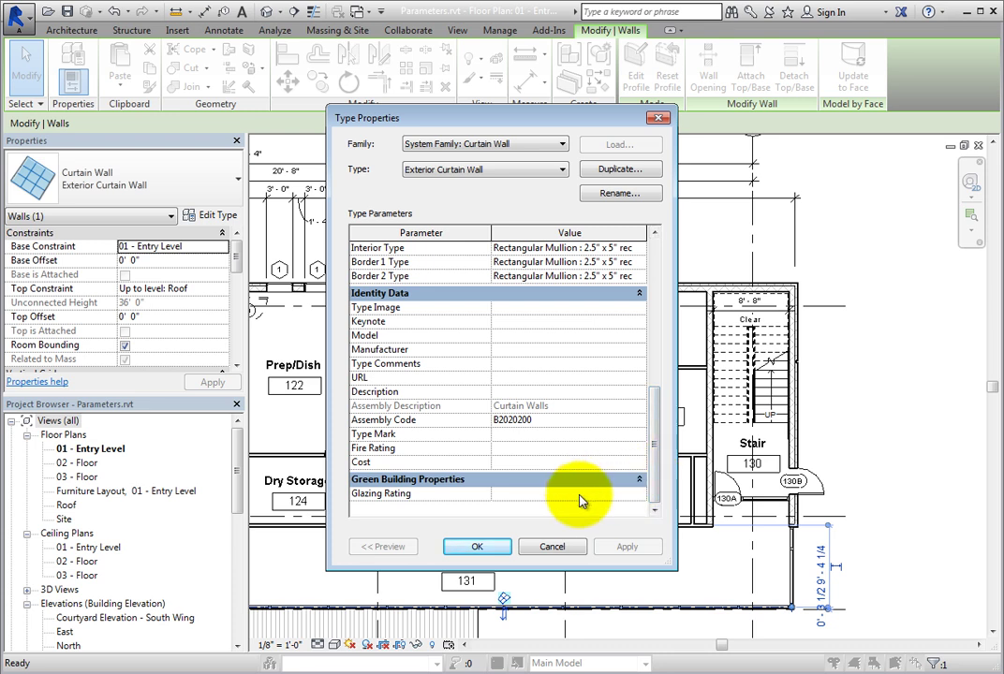
mouse_move(419, 499)
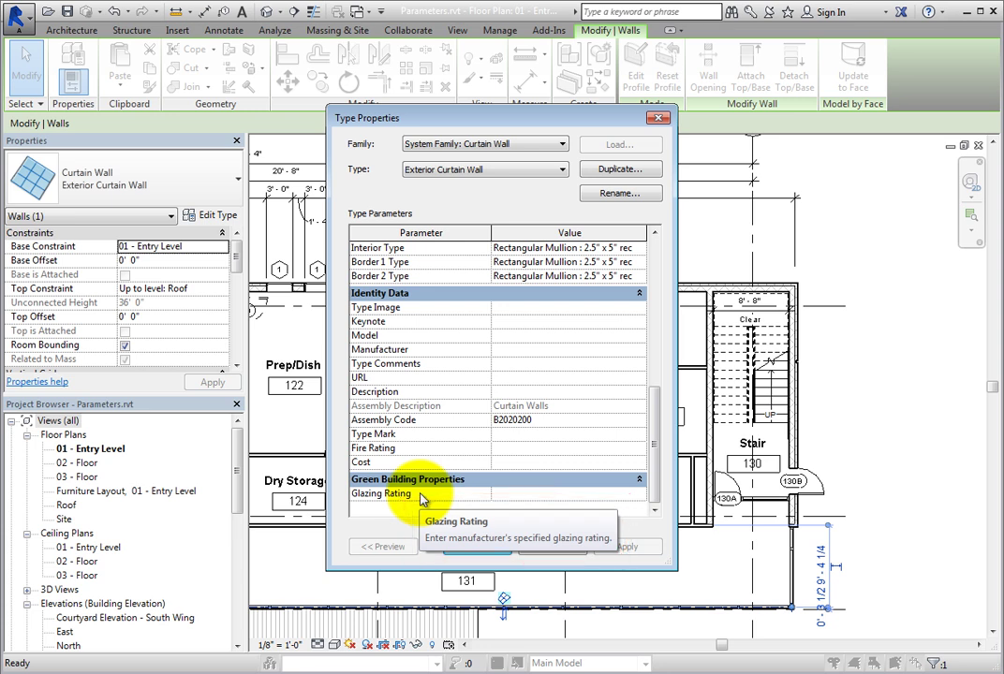
left_click(509, 495)
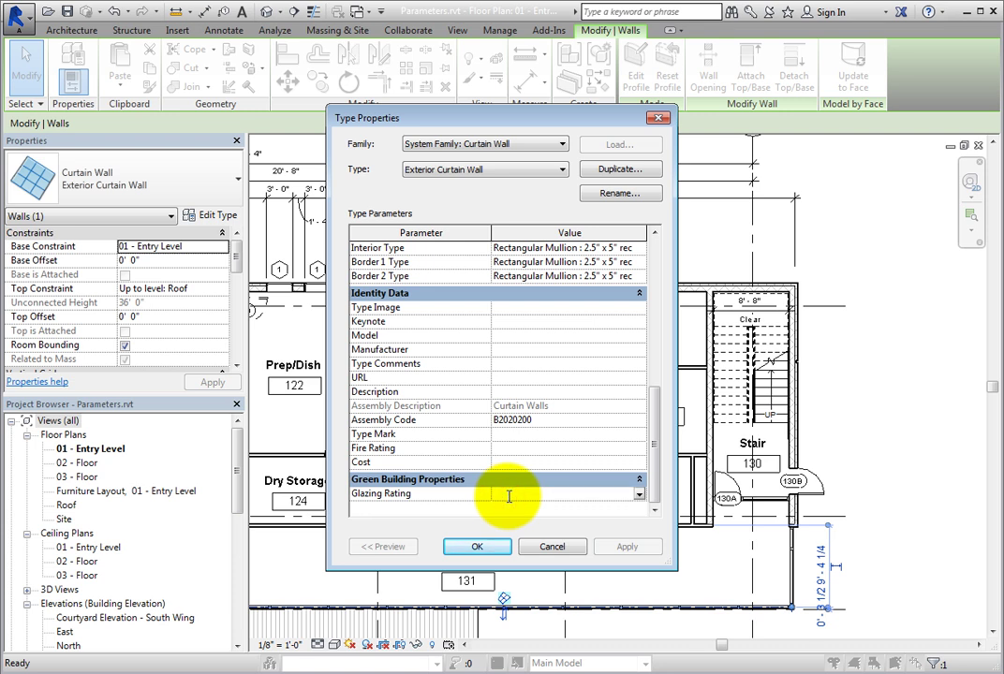
type("2")
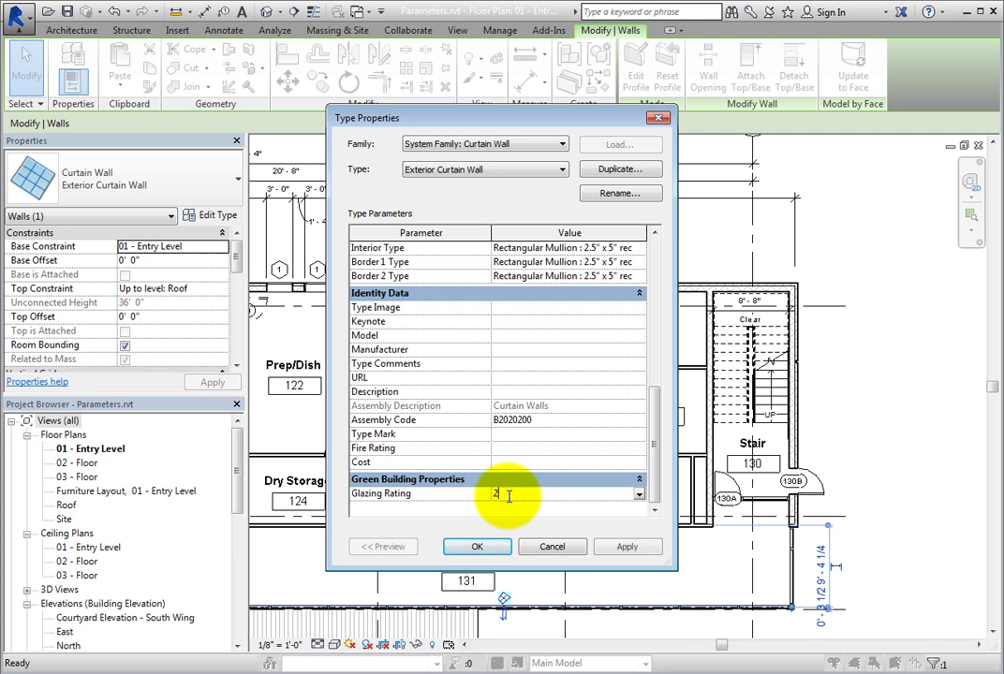
left_click(486, 544)
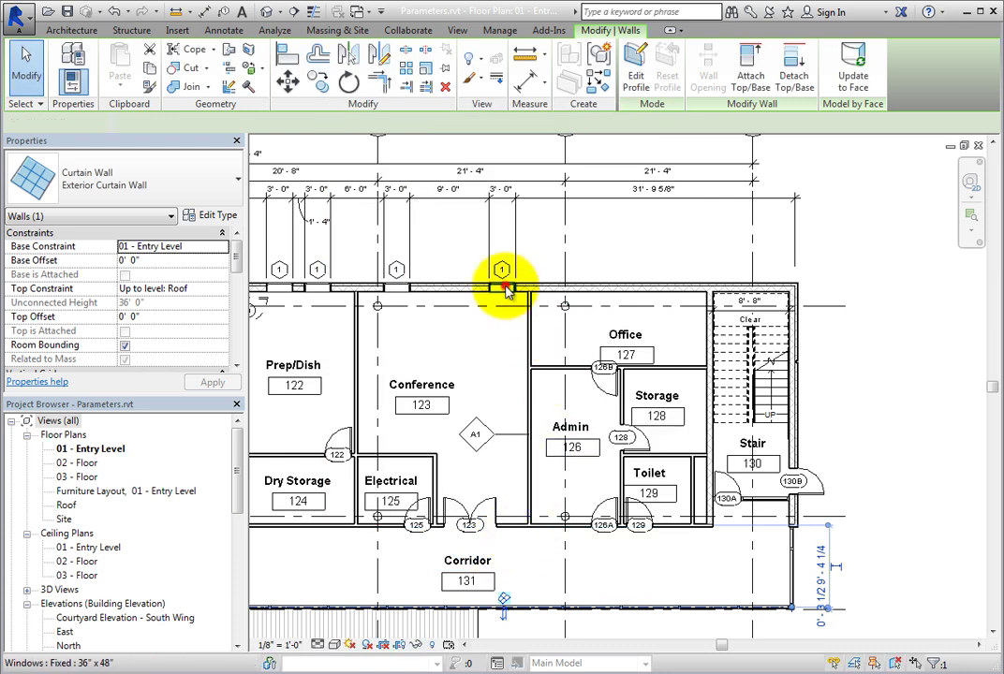
- Set the Glazing Rating of the conference room's Fixed 36" x 48" window type to 2
left_click(506, 292)
left_click(217, 216)
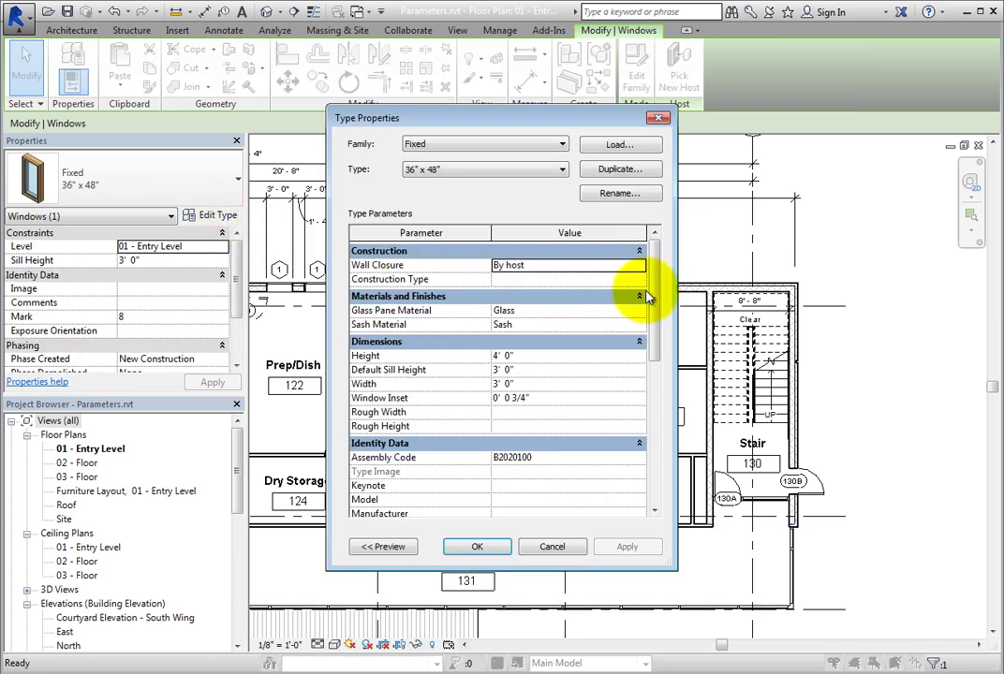
left_click_drag(652, 291, 656, 448)
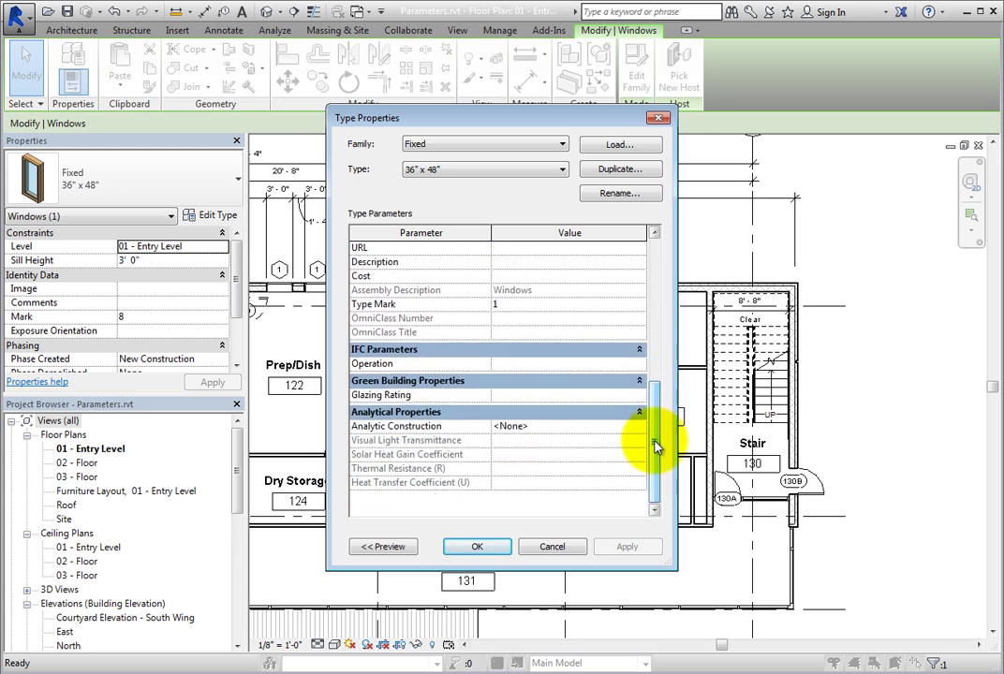
left_click(543, 396)
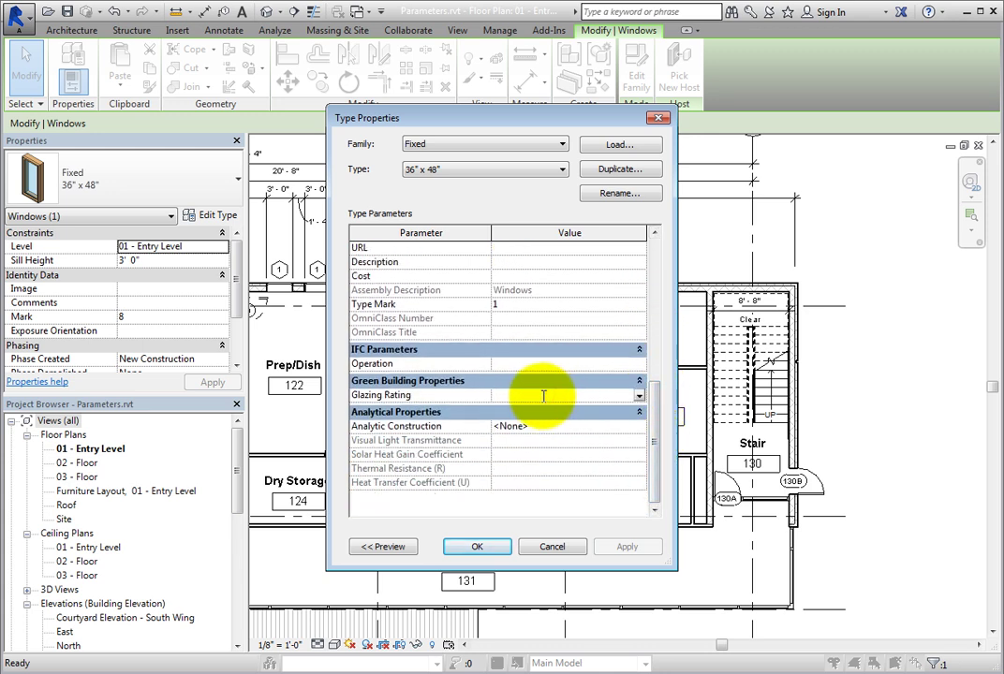
type("2")
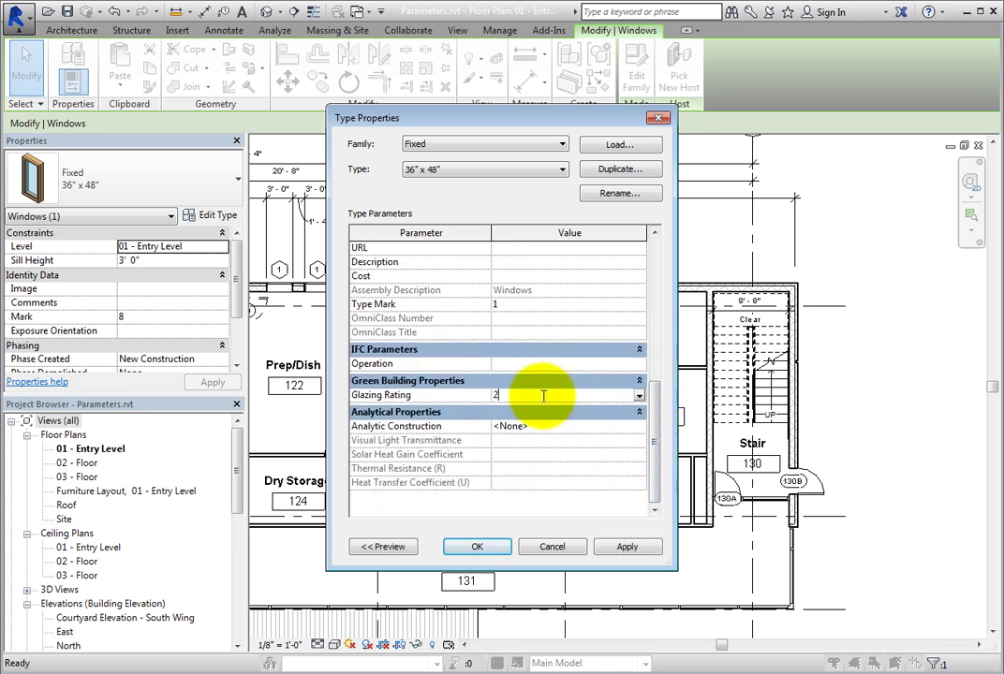
left_click(482, 547)
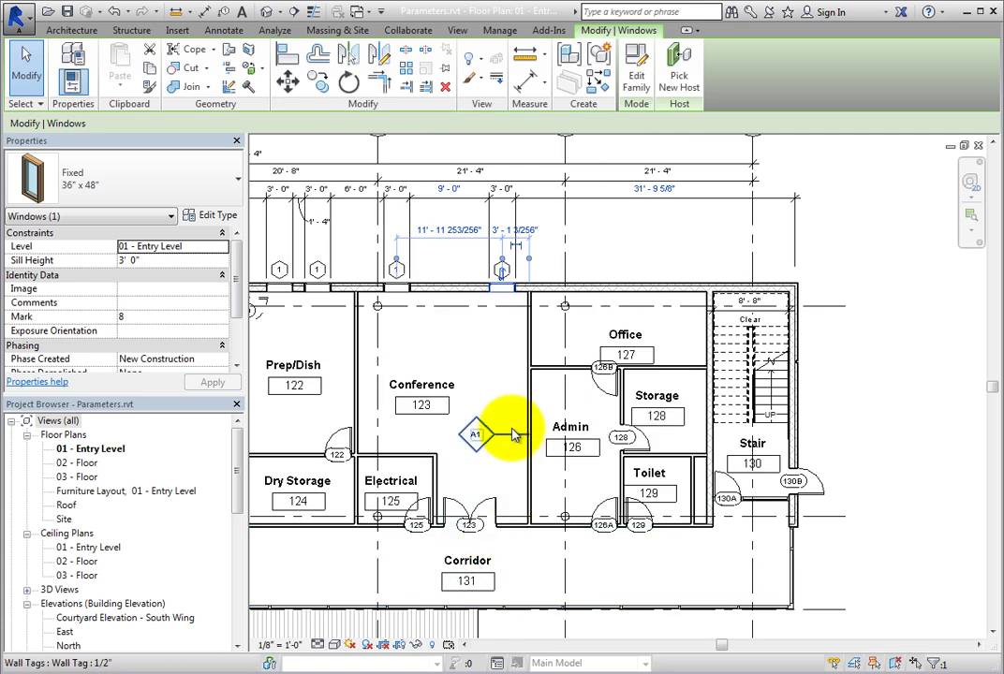
key("Escape")
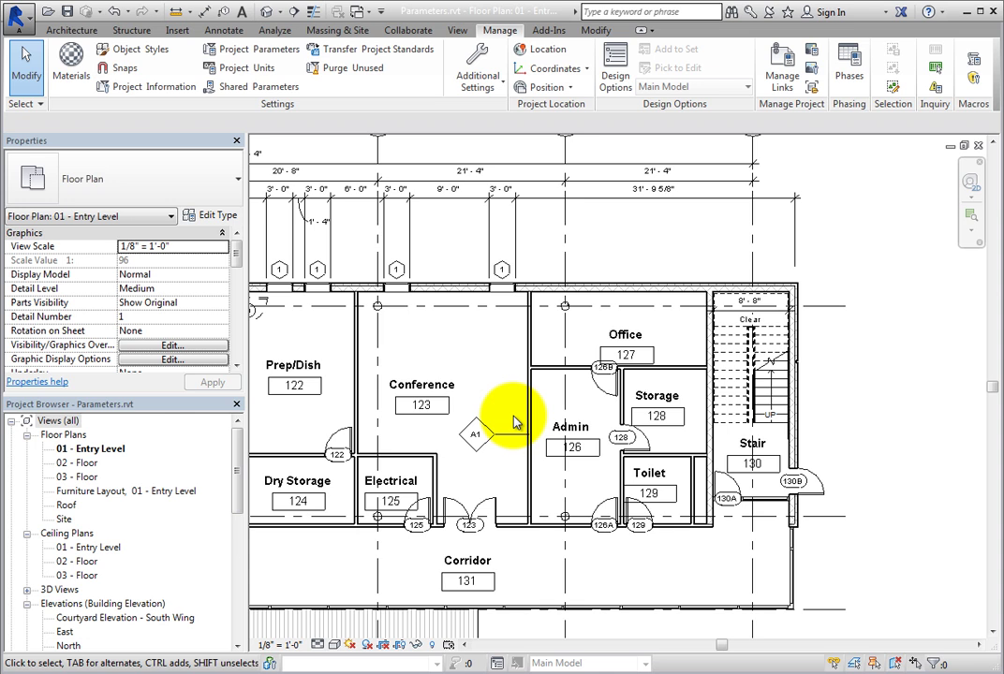
- Open the conference room's window tag family for editing and examine the parameters available for its label
left_click(501, 271)
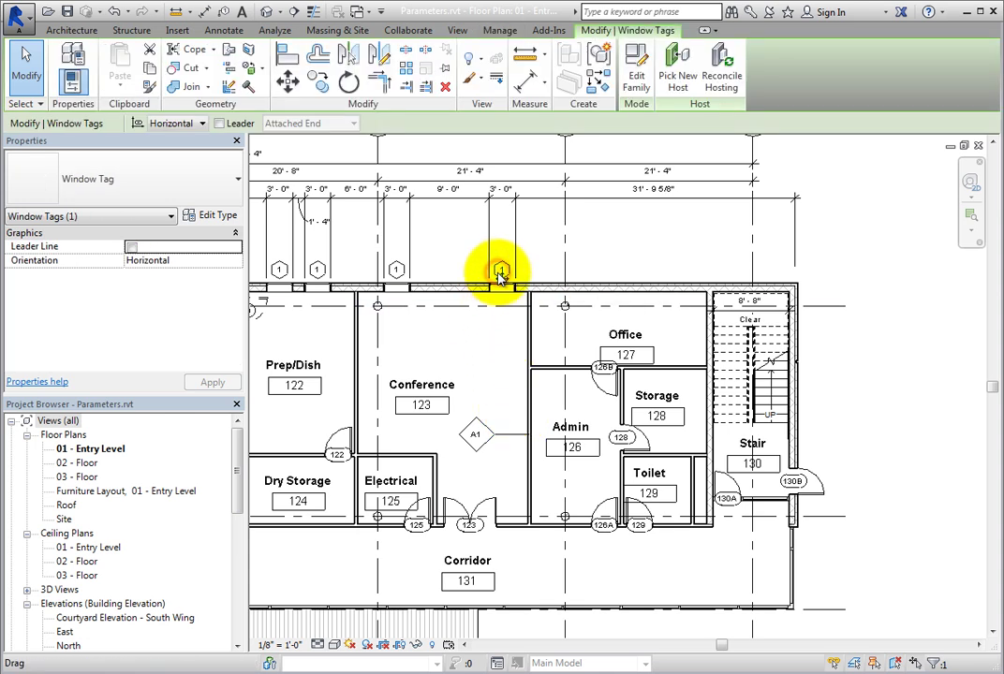
left_click(639, 82)
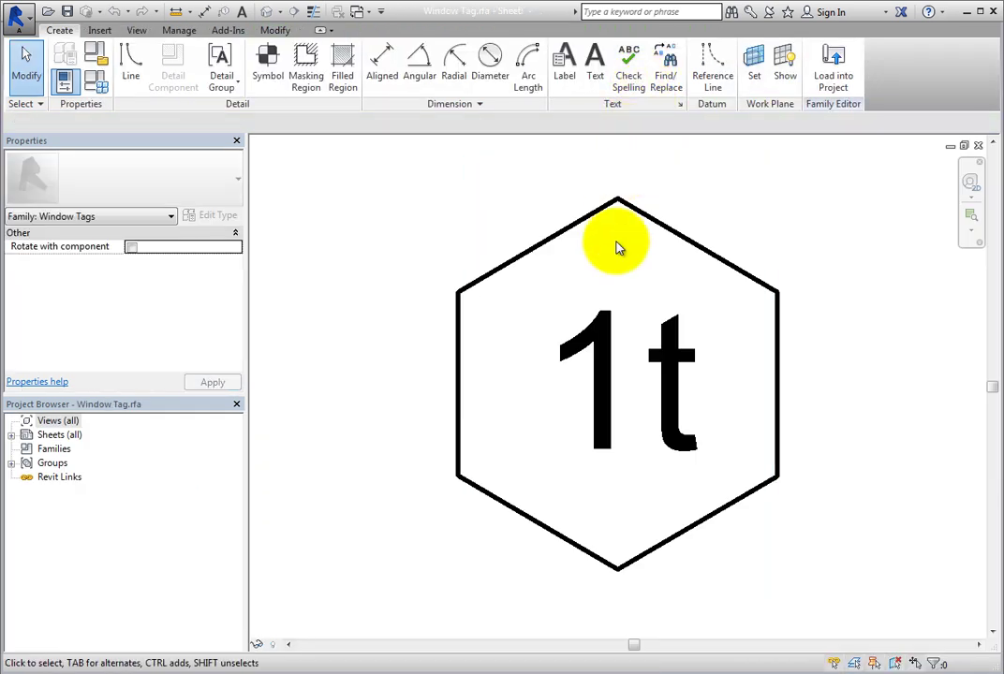
left_click(610, 326)
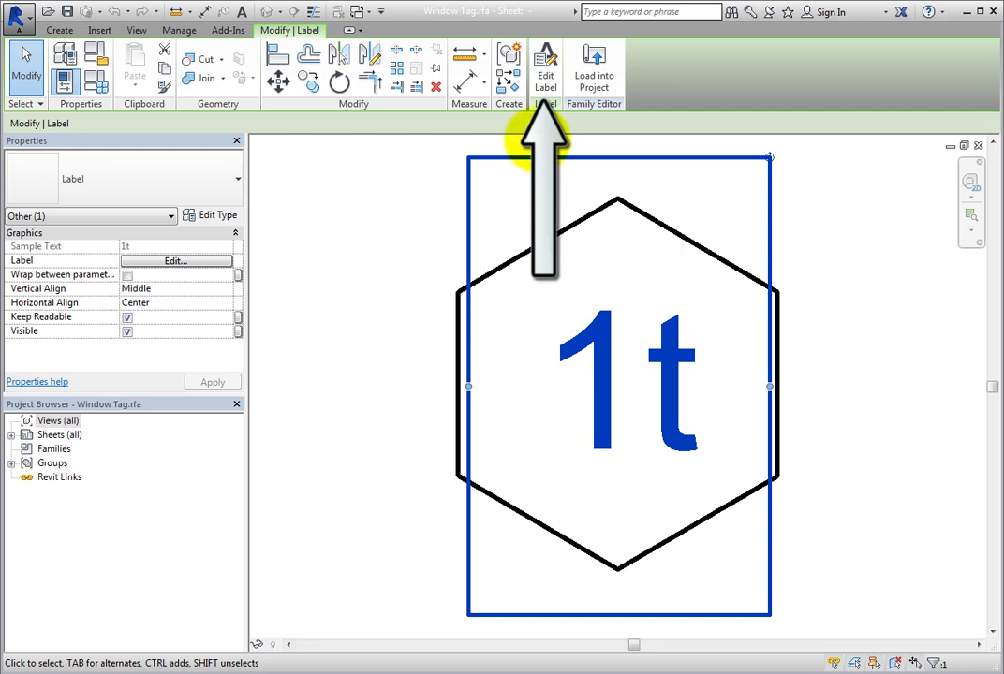
left_click(548, 85)
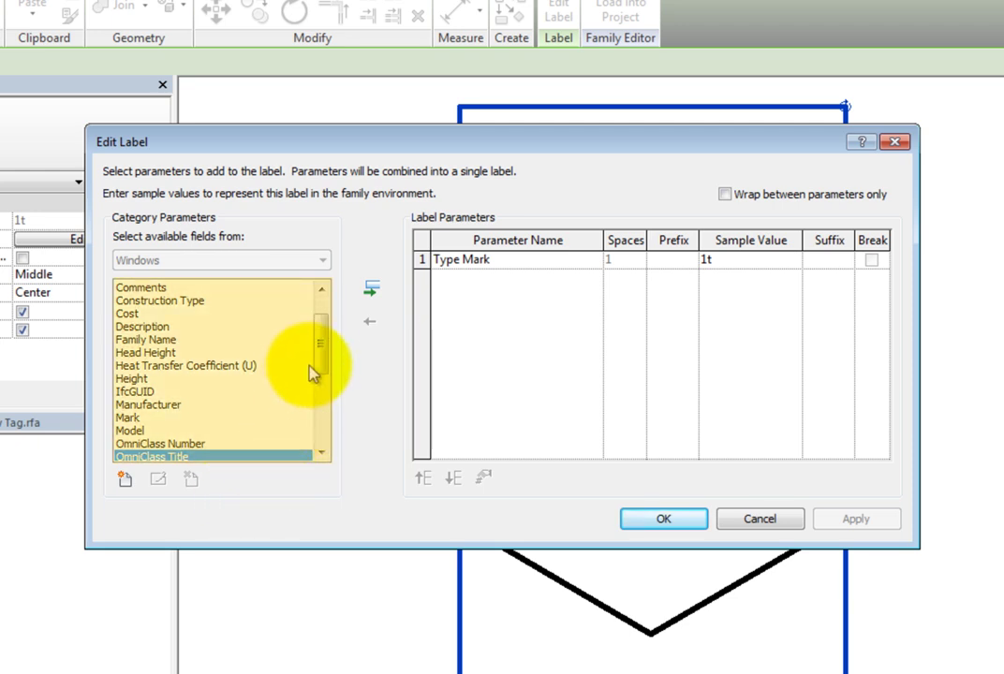
mouse_move(321, 359)
left_mouse_down()
mouse_move(321, 345)
mouse_move(316, 437)
mouse_move(316, 372)
left_mouse_up()
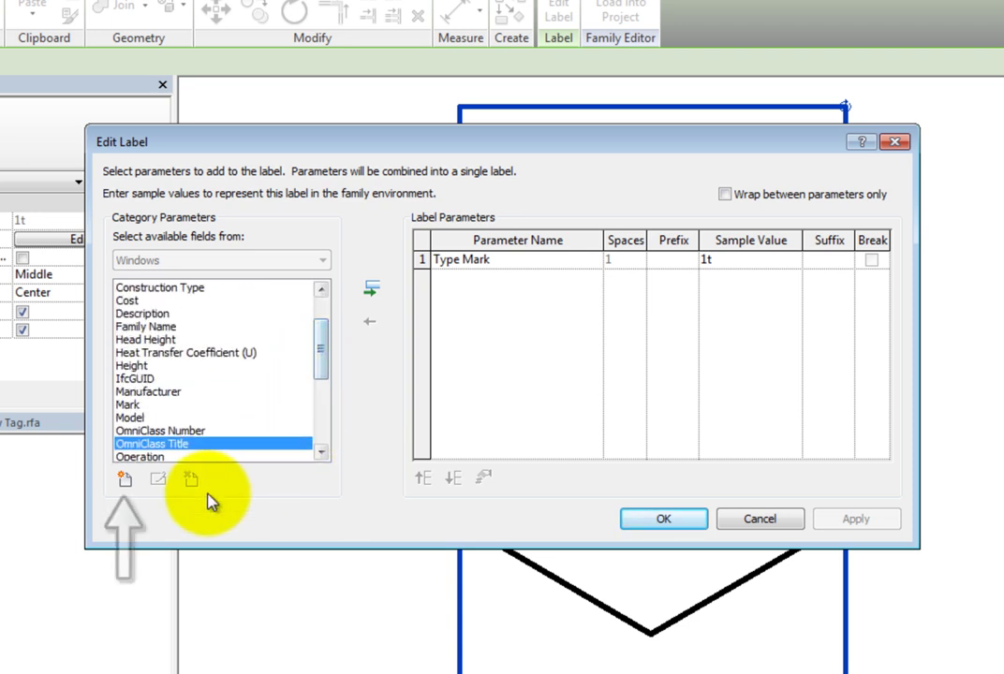
- View the shared parameters in the Energy Ratings group that can be added to the tag label, leaving the label as it is
left_click(127, 481)
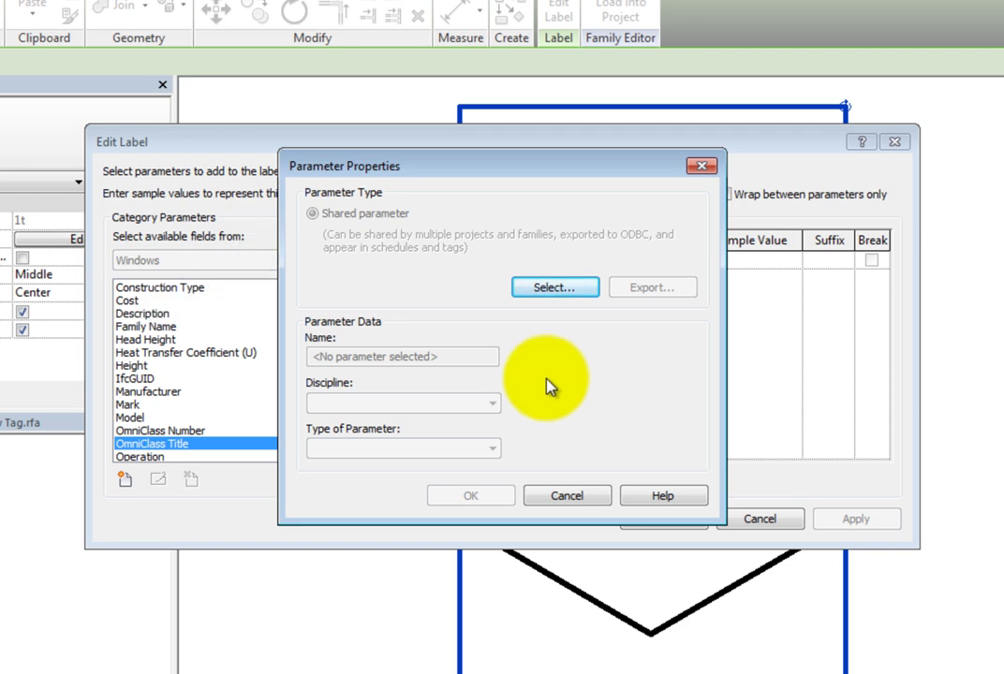
left_click(543, 290)
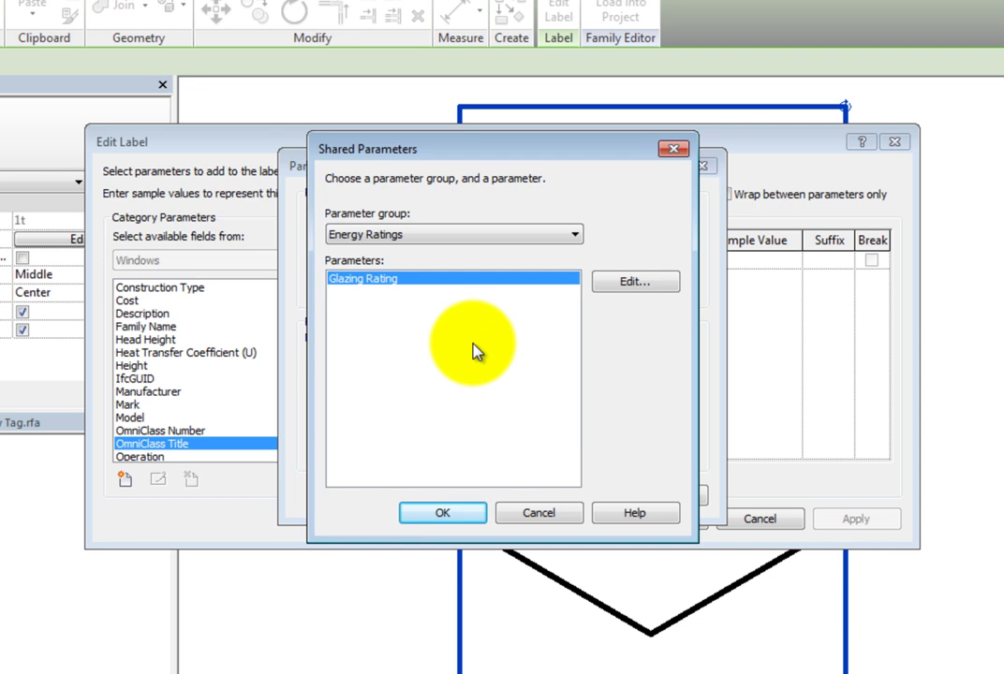
left_click(534, 514)
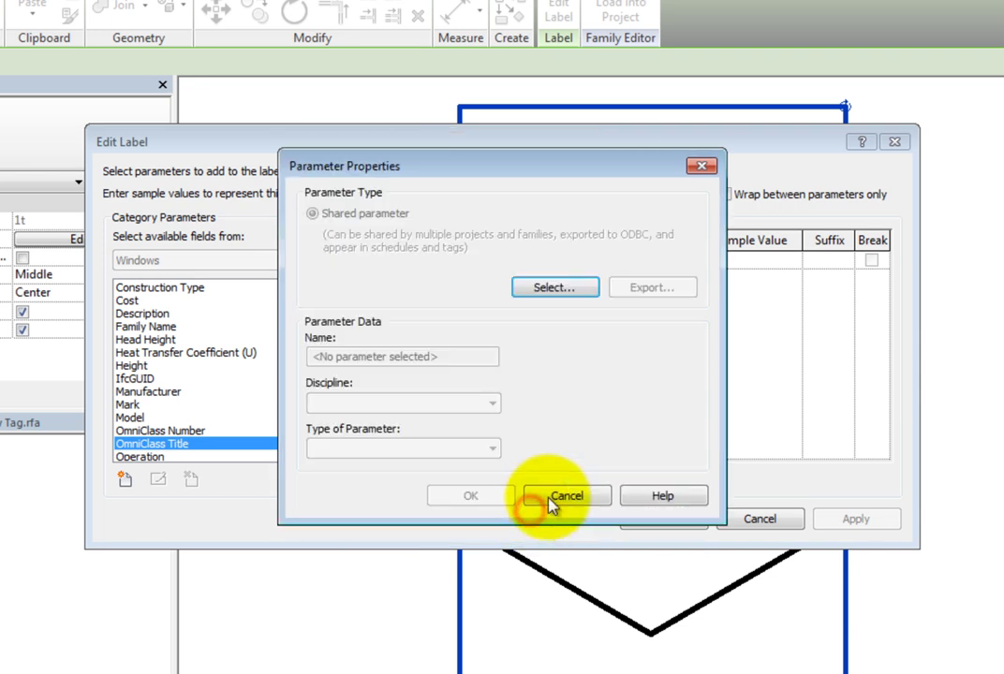
left_click(545, 500)
left_click(752, 521)
left_click(343, 402)
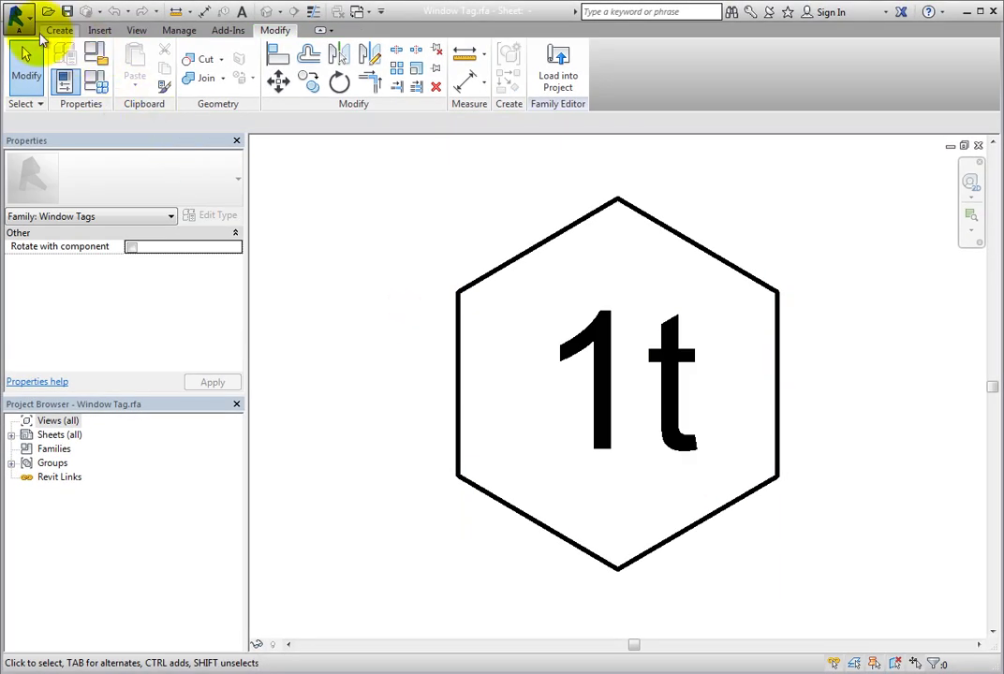
- Close the Window Tag family and return to the 01 - Entry Level floor plan
left_click(18, 17)
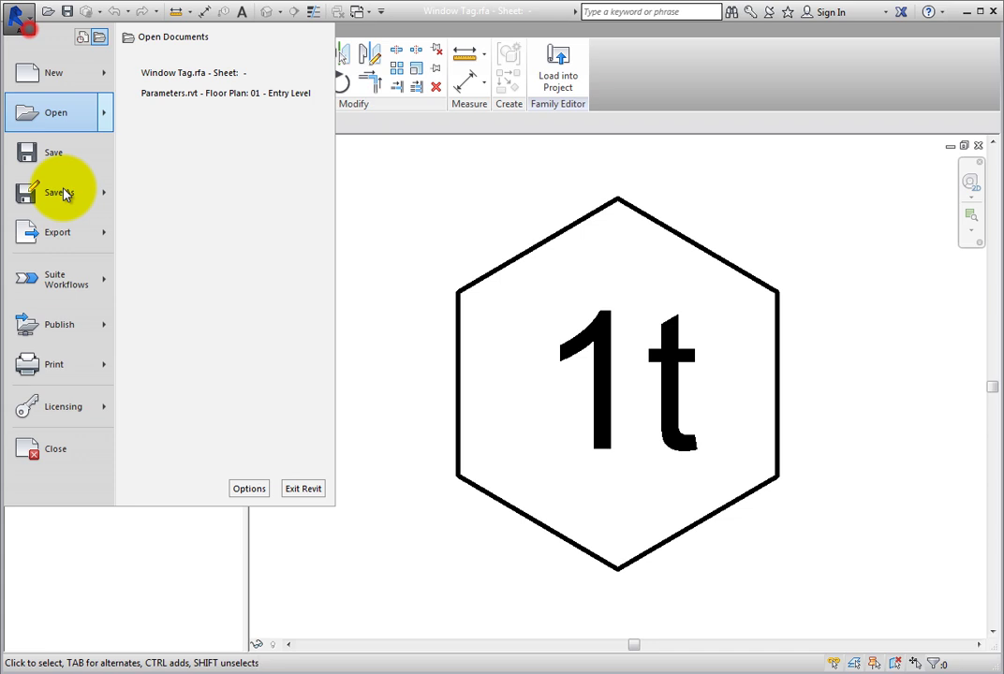
left_click(79, 446)
left_click(541, 310)
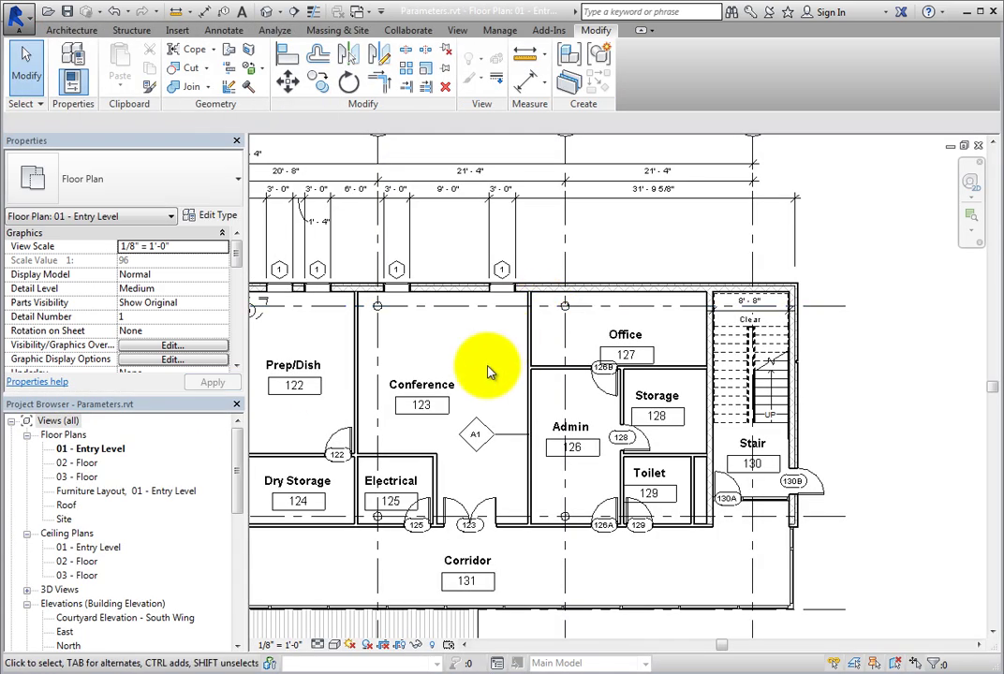
scroll(487, 372, "down", 2)
middle_click_drag(489, 370, 661, 372)
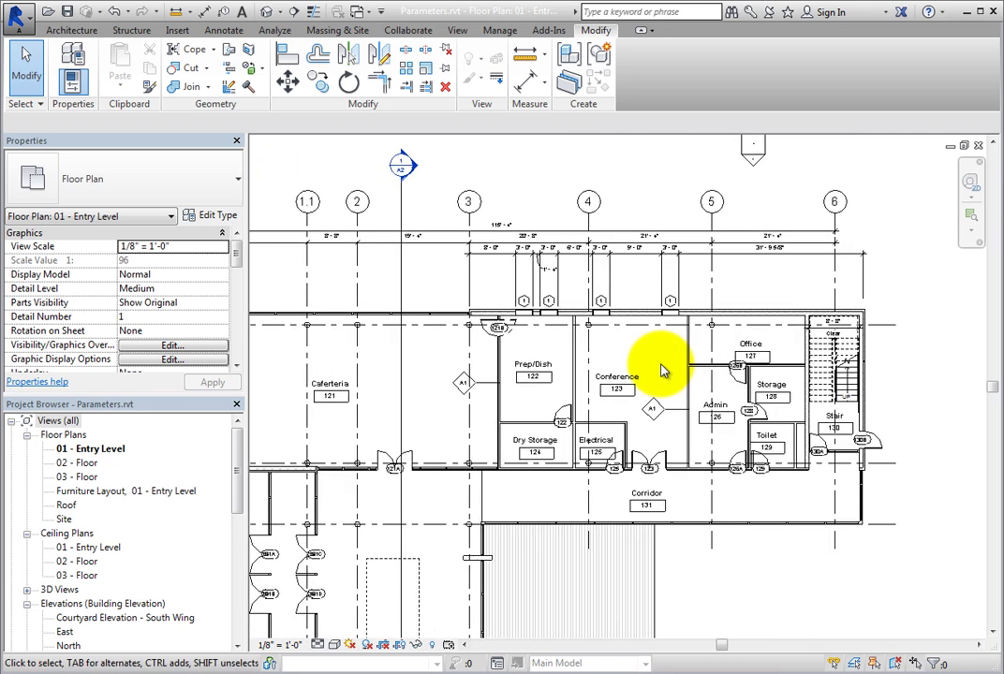